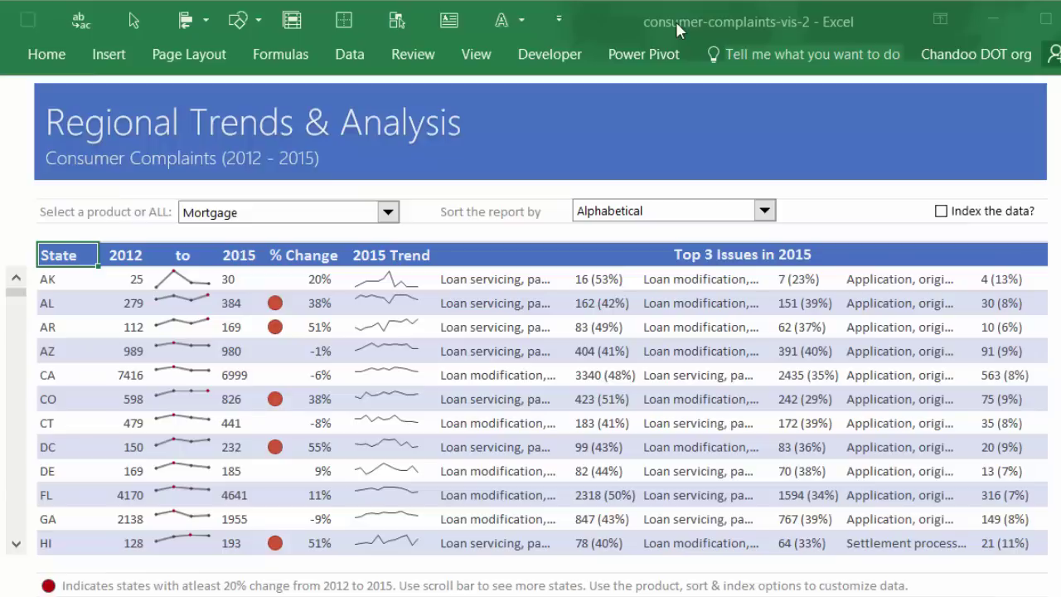
# Review AK's 2012 and 2015 counts and the flagged AL 38% and AR 51% changes.
pyautogui.click(608, 24)
pyautogui.click(128, 278)
pyautogui.click(226, 284)
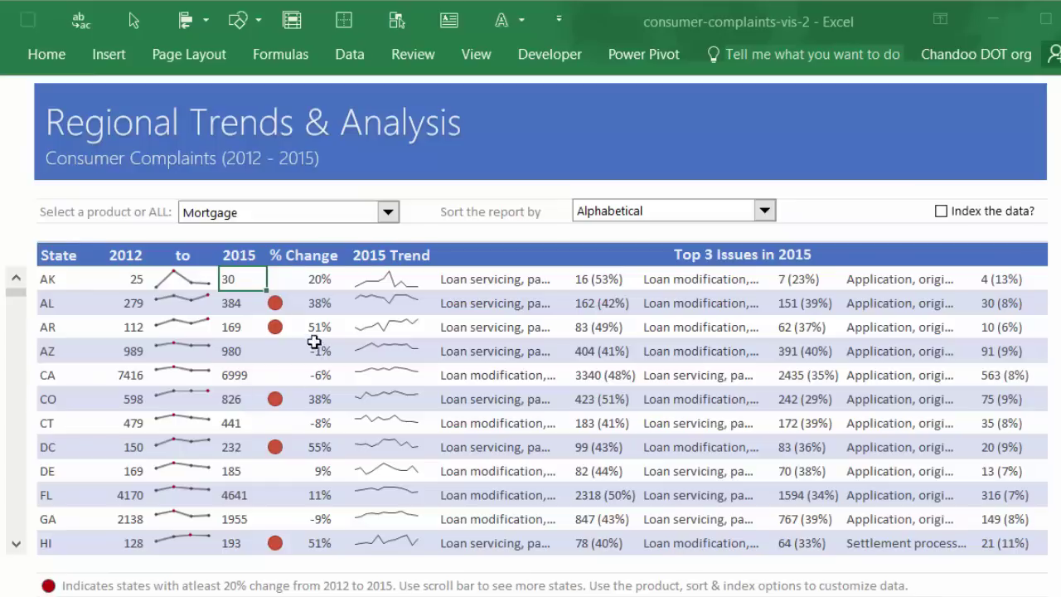
pyautogui.click(293, 270)
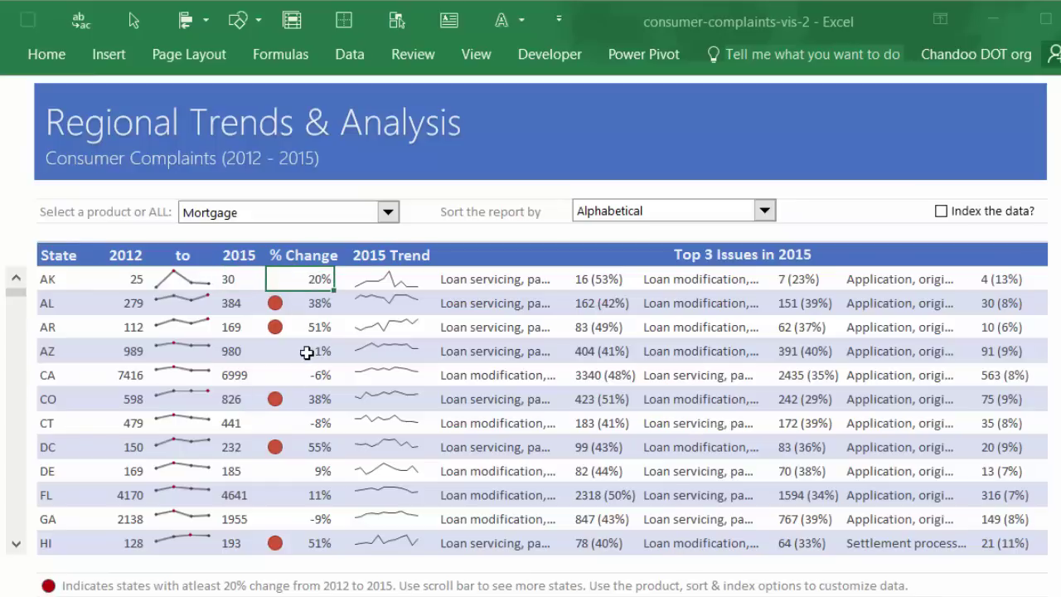
pyautogui.click(307, 302)
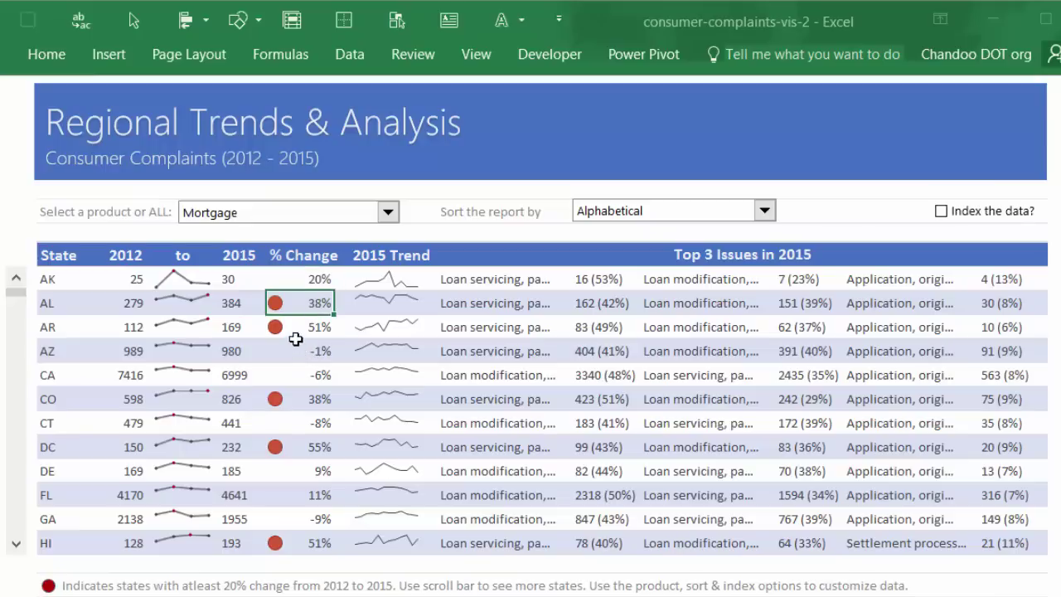
pyautogui.click(300, 331)
pyautogui.click(316, 303)
pyautogui.click(296, 329)
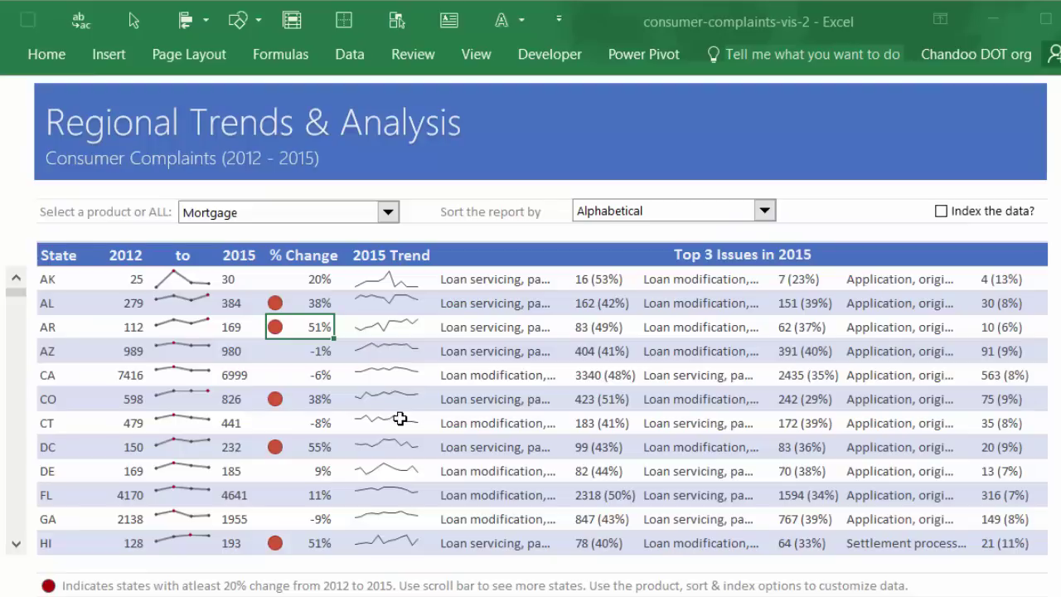
# Inspect the 2015 sparklines and AK's and AL's Top 3 Issues, then list the sort options.
pyautogui.click(403, 284)
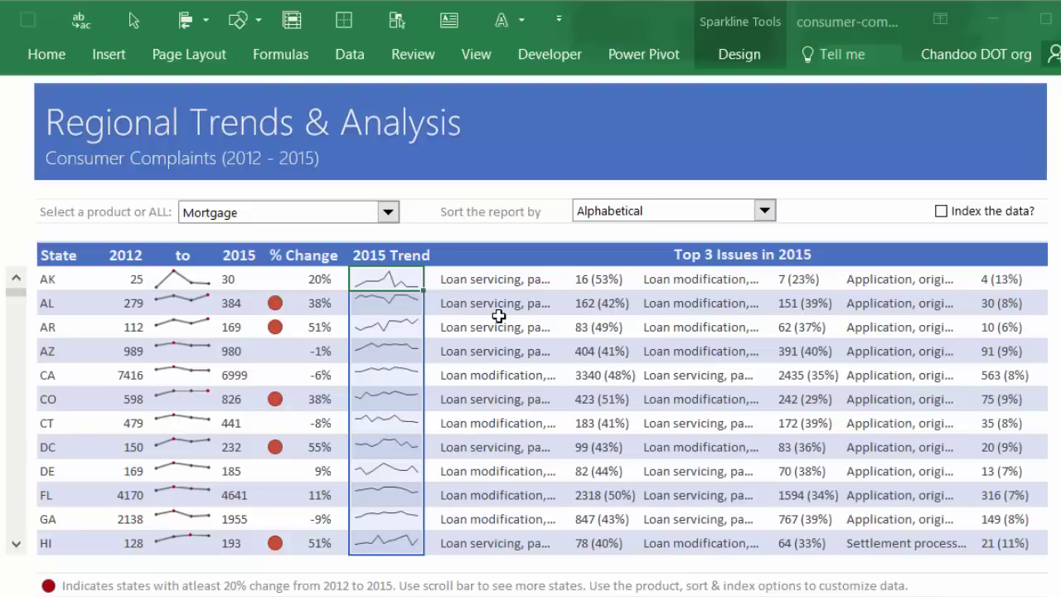
pyautogui.moveTo(497, 279); pyautogui.dragTo(1001, 535)
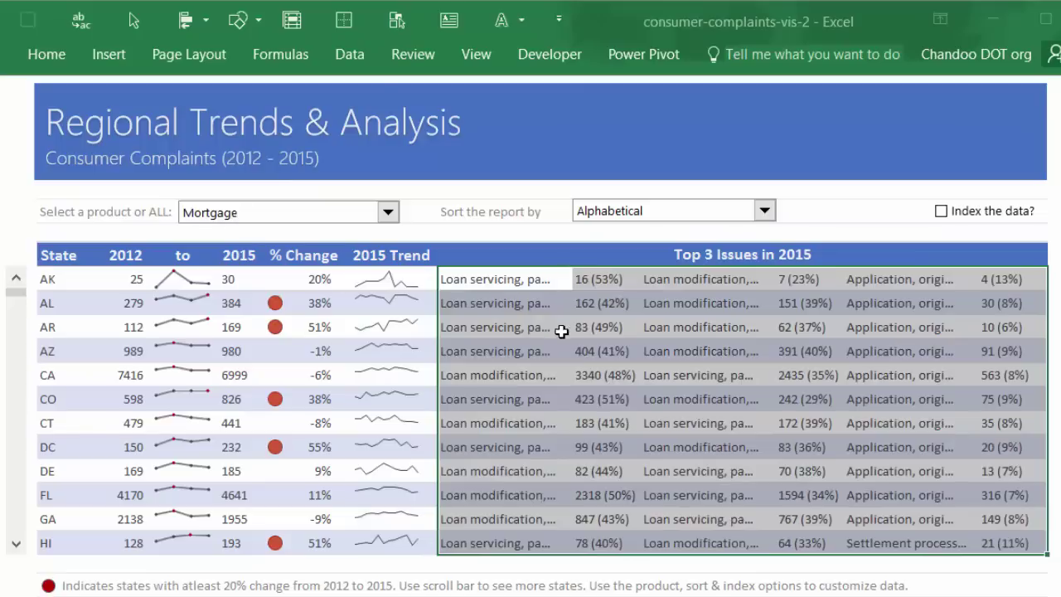
pyautogui.click(529, 280)
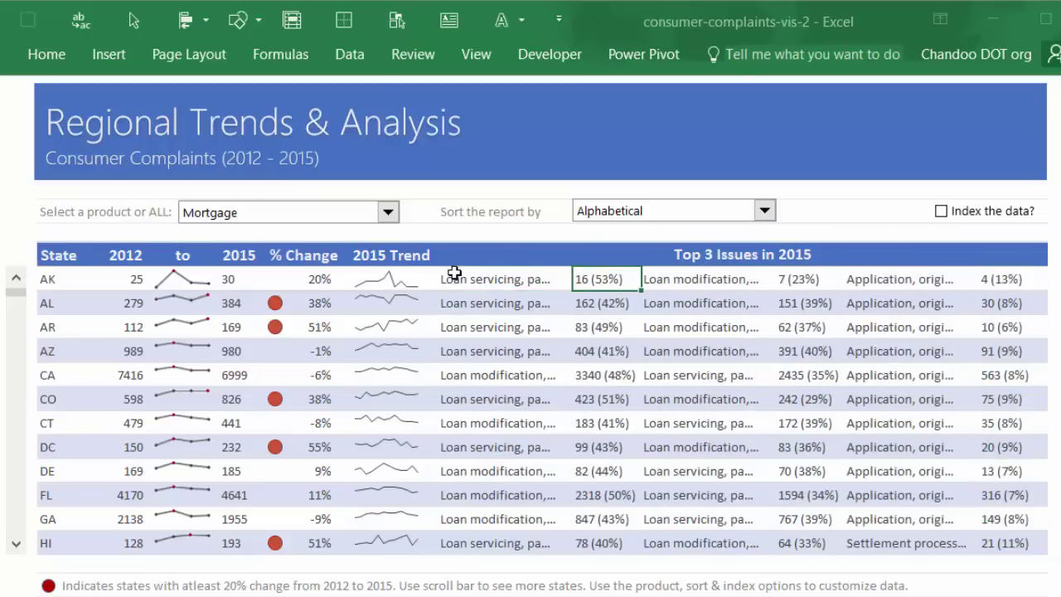
pyautogui.click(481, 277)
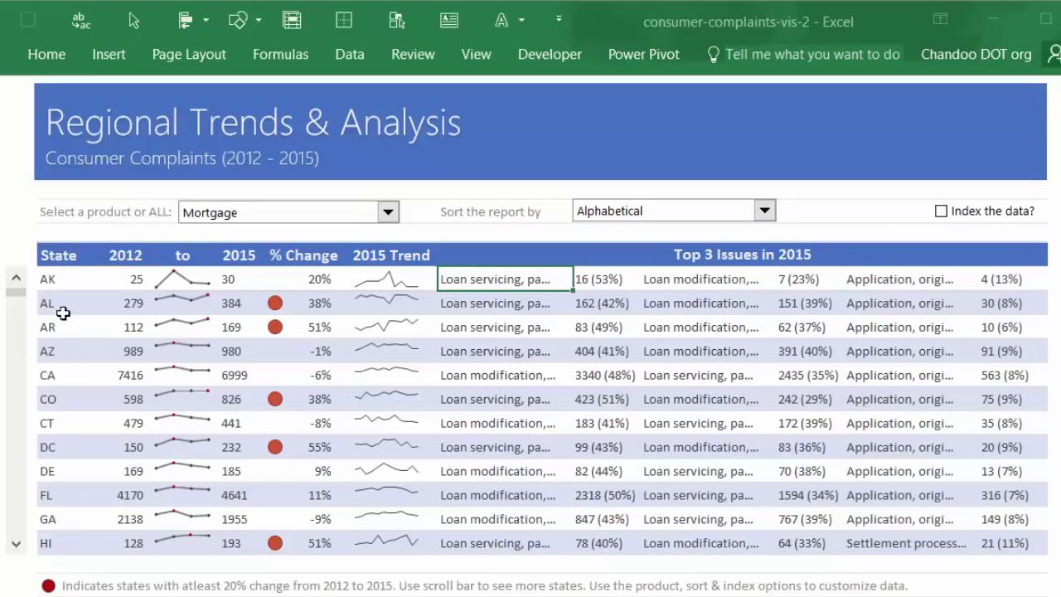
pyautogui.click(472, 304)
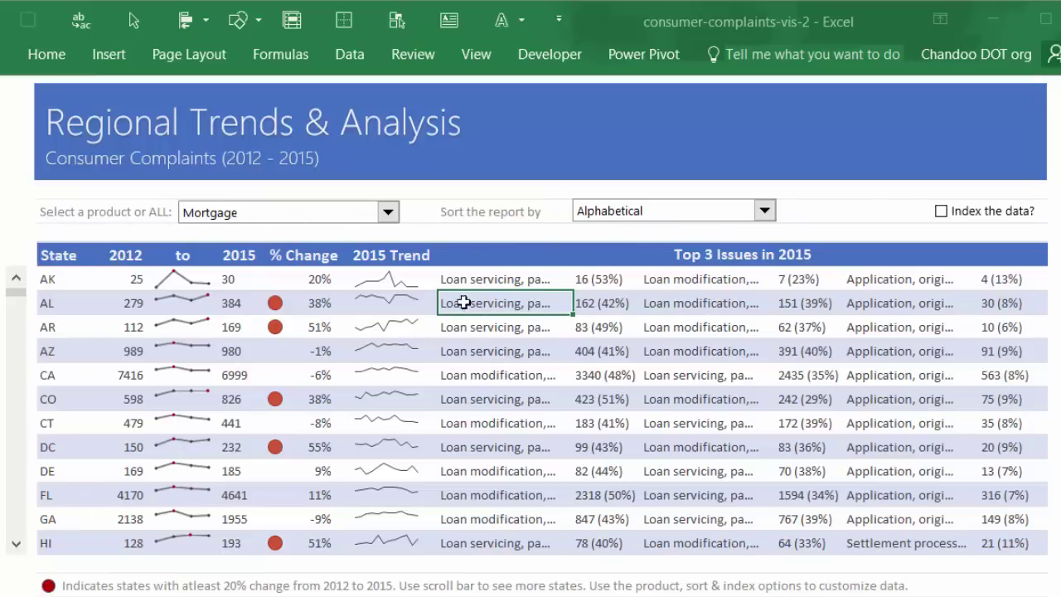
pyautogui.click(613, 217)
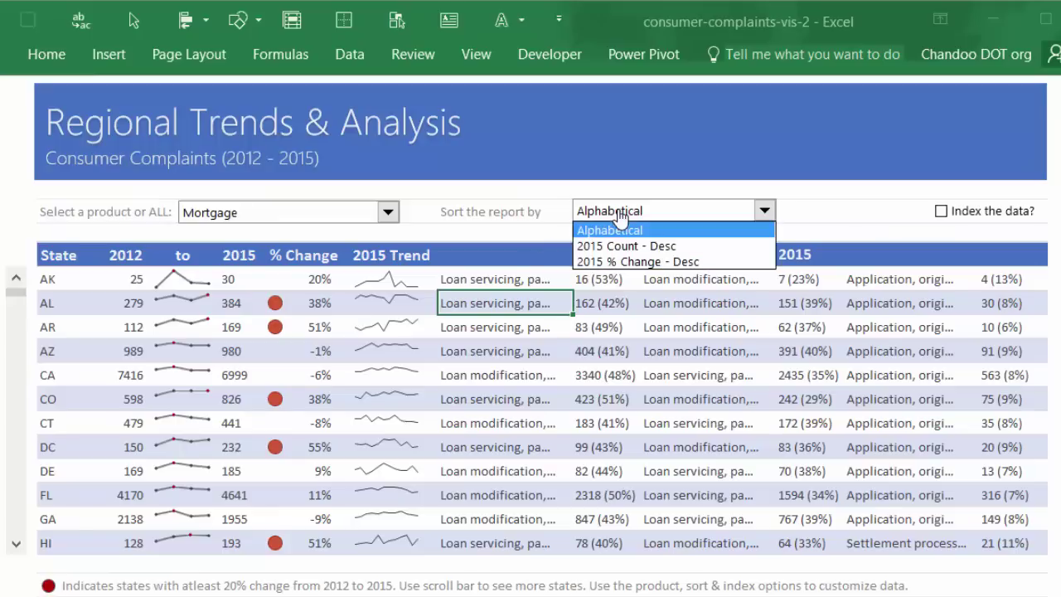
# Sort the report by 2015 Count – Desc and check CA's count and -6% change.
pyautogui.click(734, 253)
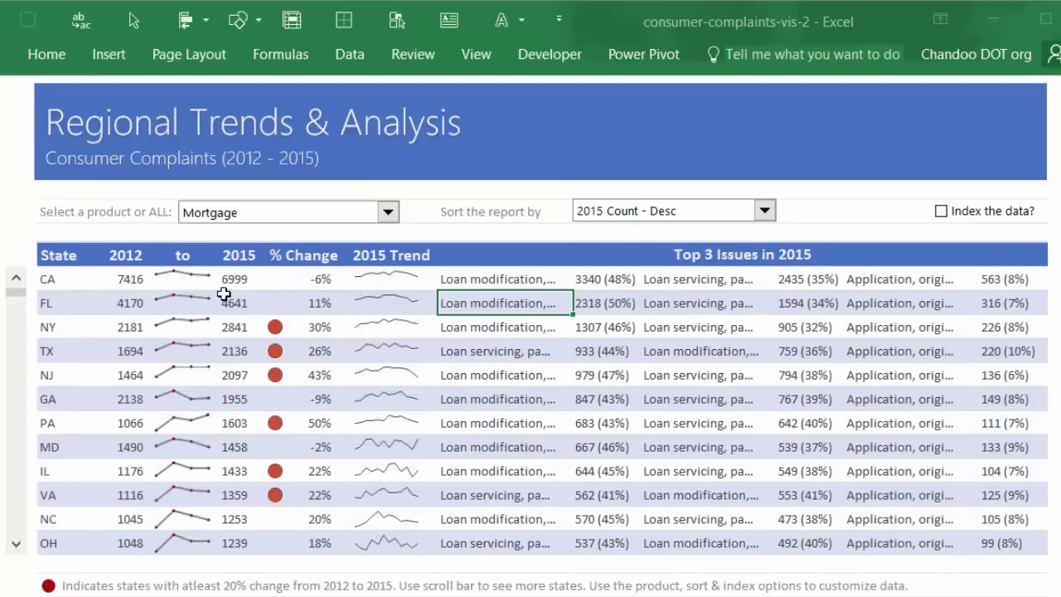
pyautogui.click(236, 279)
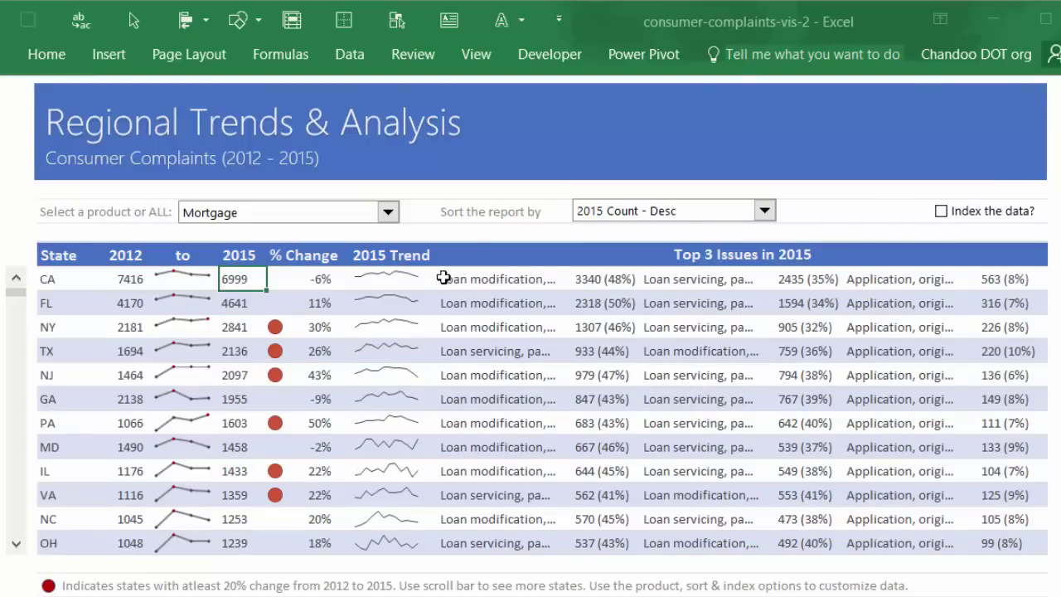
pyautogui.click(323, 280)
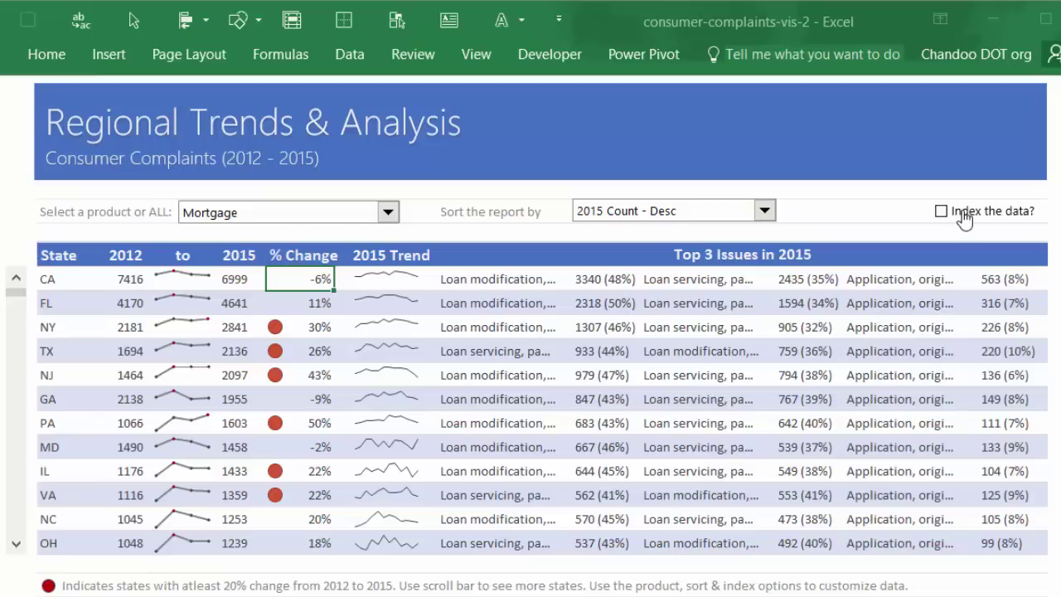
# Index the data, sort by 2015 % Change – Desc, and check DC's indexed 2012 and 2015 values.
pyautogui.click(941, 212)
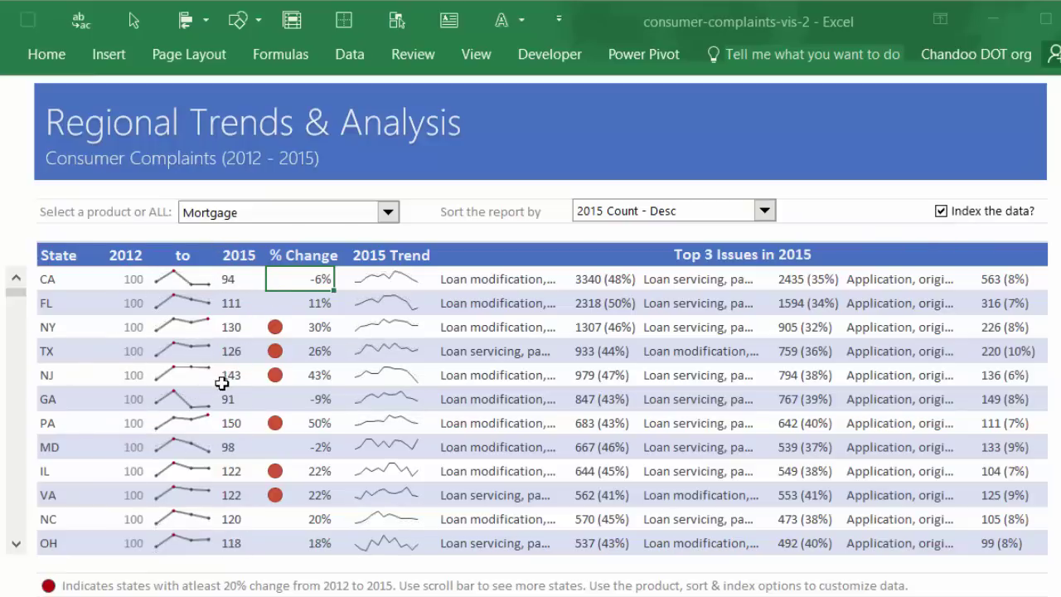
pyautogui.click(622, 211)
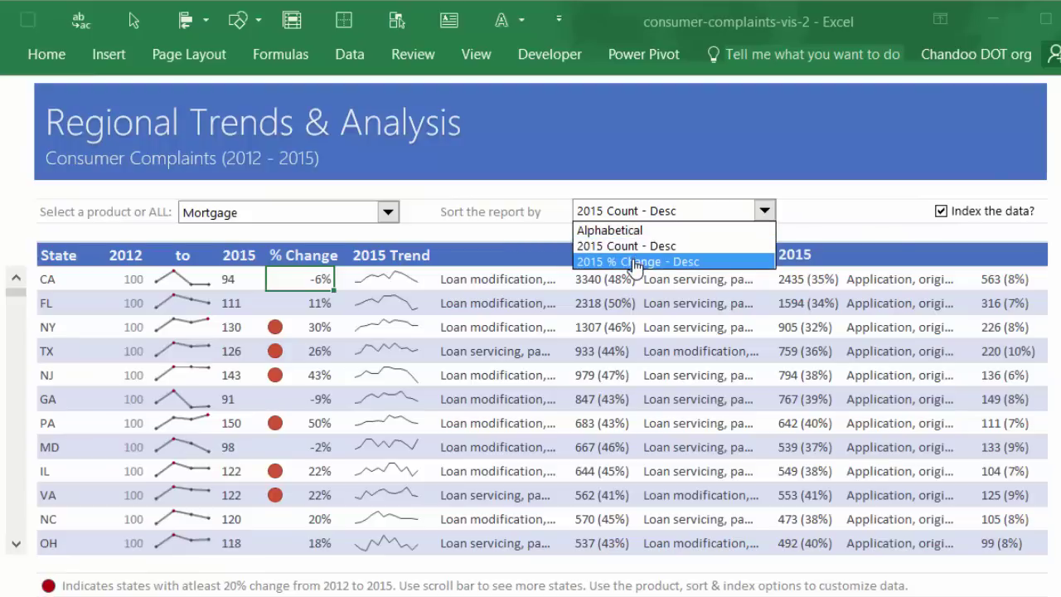
pyautogui.click(636, 262)
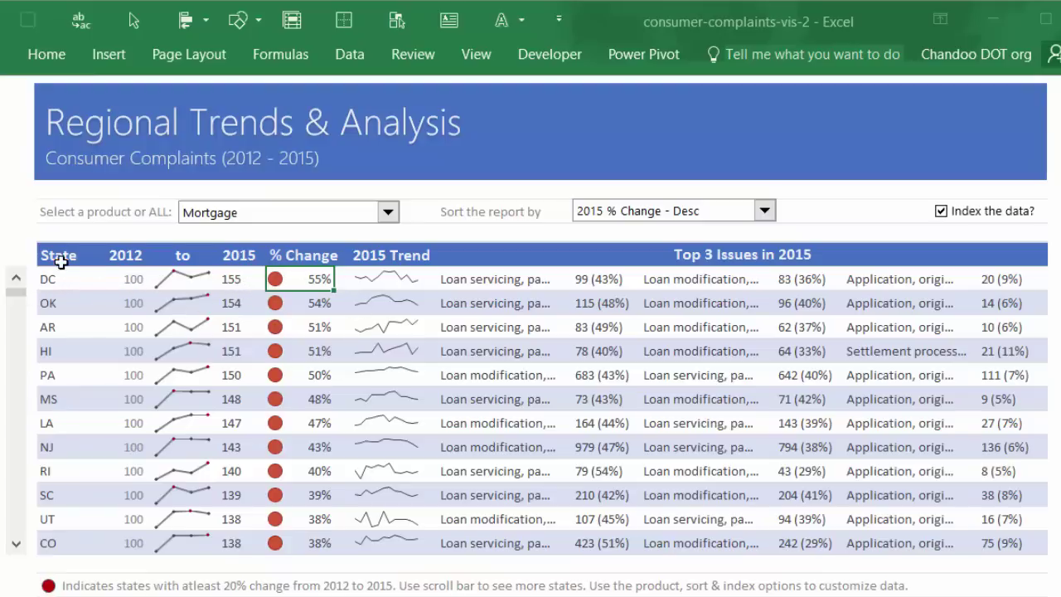
pyautogui.click(126, 280)
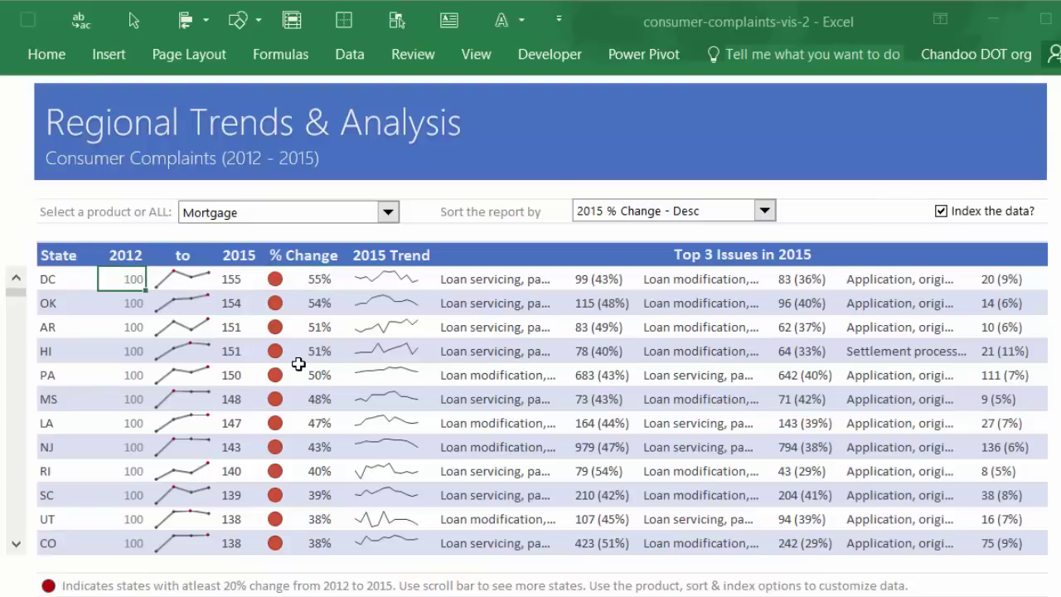
pyautogui.click(237, 280)
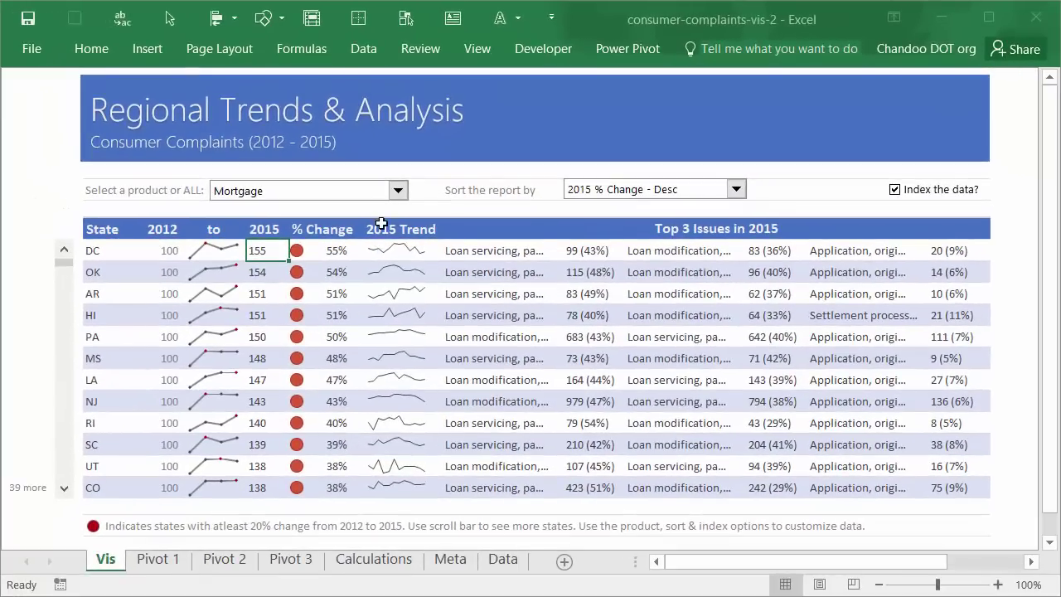
# Preview the report for Credit reporting and Credit card, then set the product to [ALL].
pyautogui.click(386, 197)
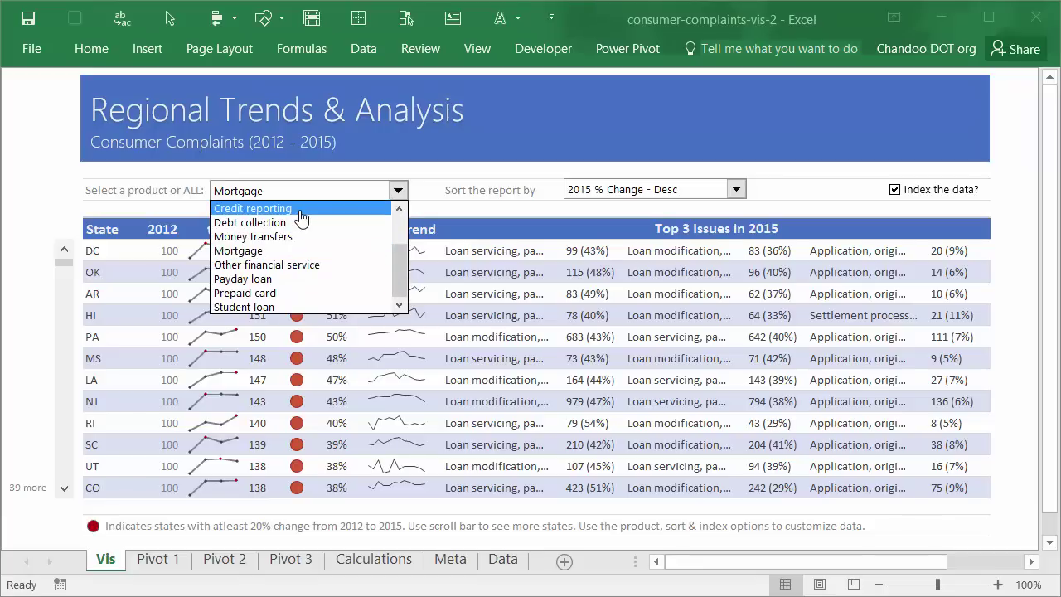
pyautogui.click(300, 216)
pyautogui.click(397, 191)
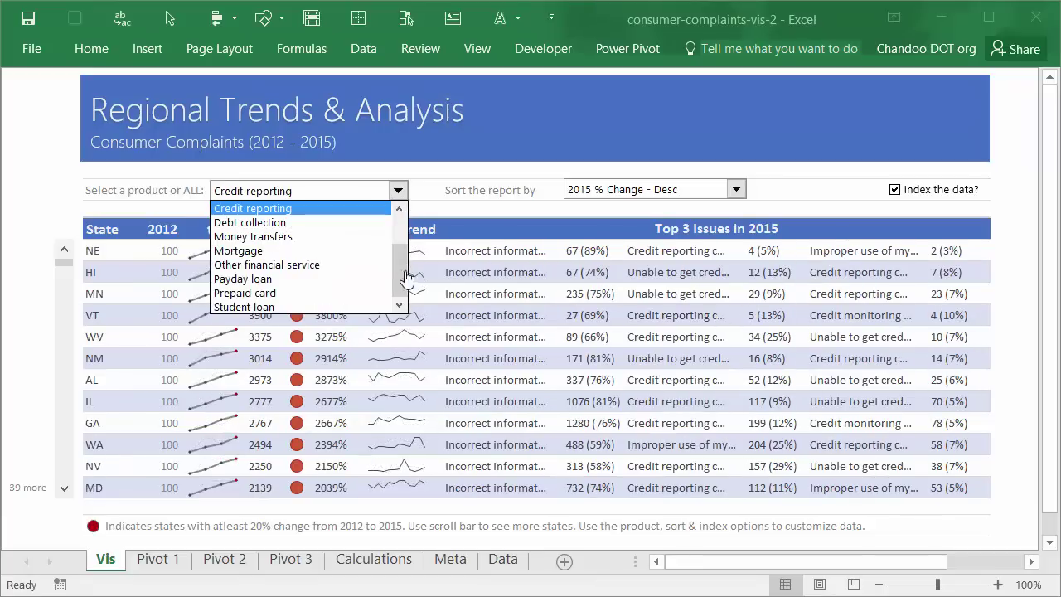
pyautogui.moveTo(404, 280); pyautogui.dragTo(403, 208)
pyautogui.click(337, 255)
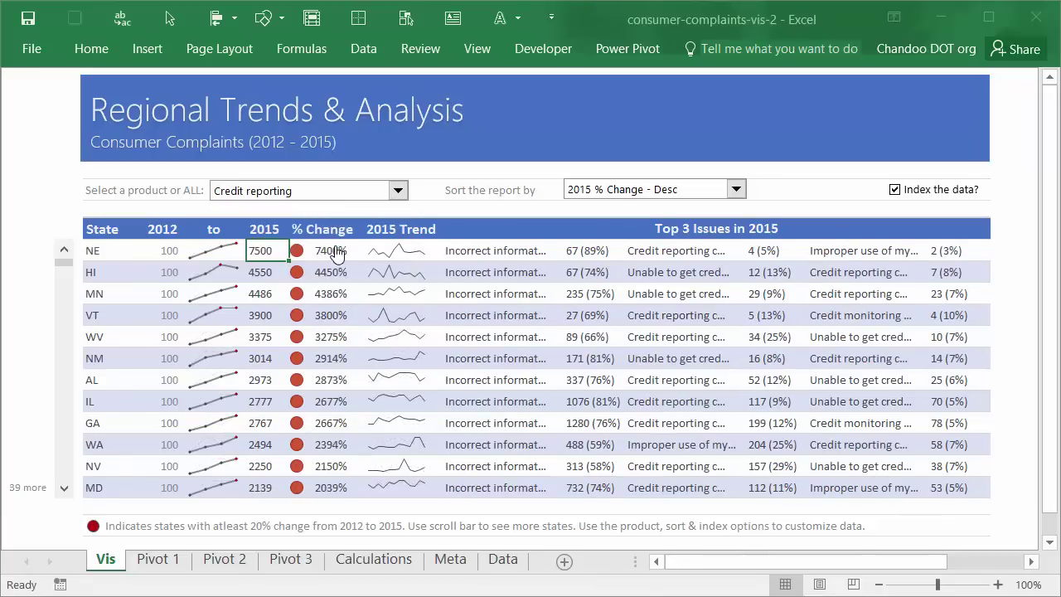
pyautogui.click(352, 172)
pyautogui.click(346, 192)
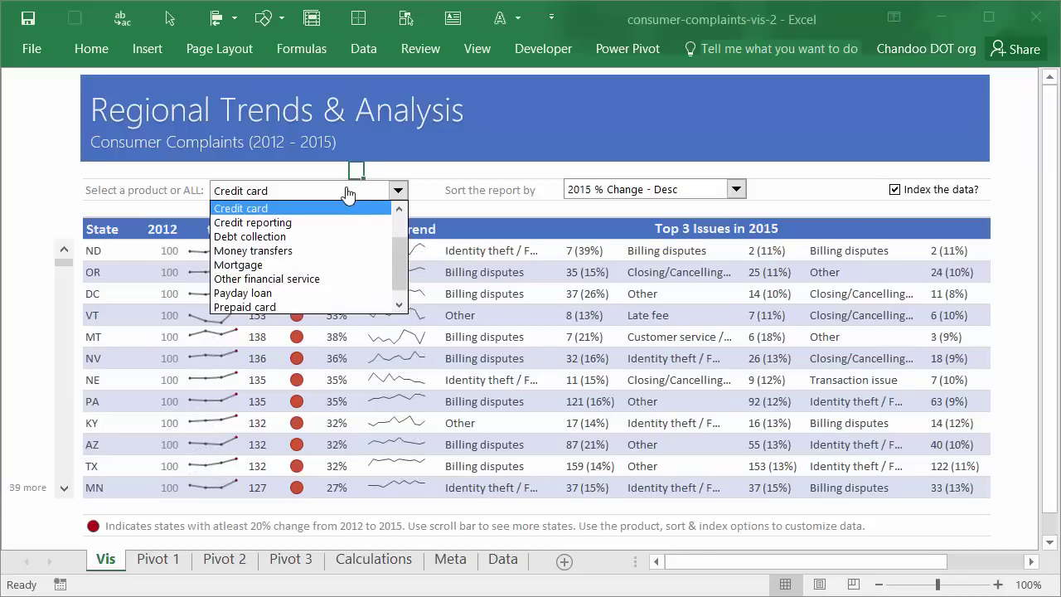
pyautogui.moveTo(407, 270); pyautogui.dragTo(401, 218)
pyautogui.click(343, 212)
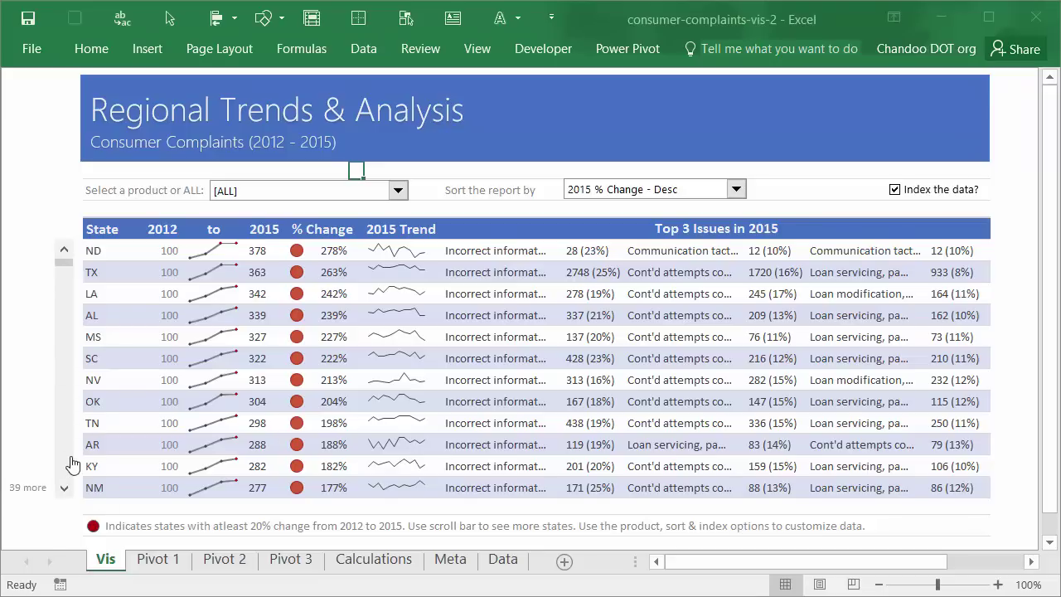
# Step the dashboard's state list down with its scroll arrow until it starts at AR.
pyautogui.click(64, 494)
pyautogui.click(63, 494)
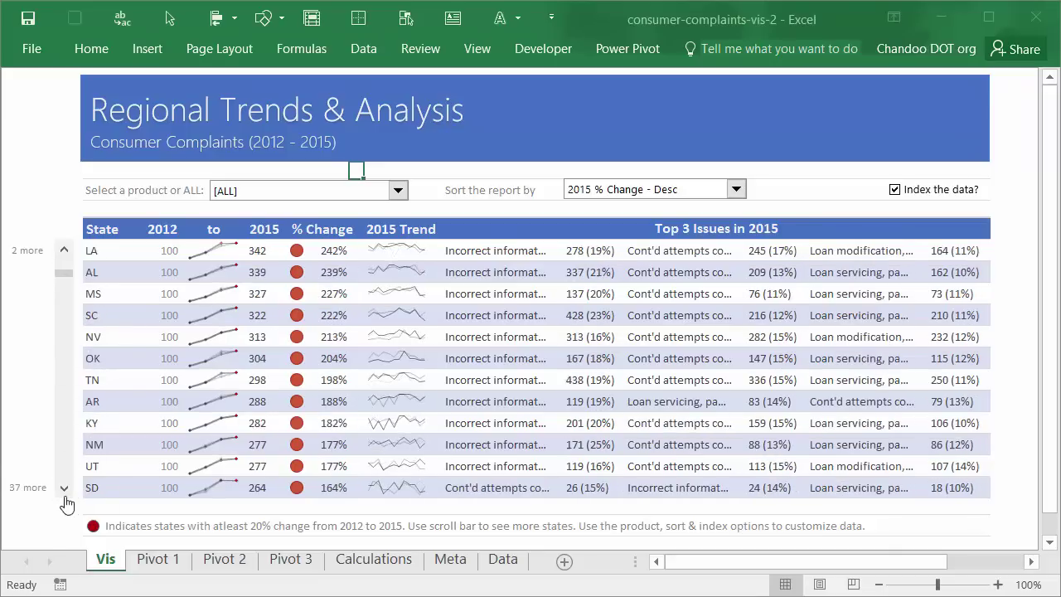
pyautogui.click(64, 494)
pyautogui.click(64, 489)
pyautogui.click(64, 489)
pyautogui.click(64, 489)
pyautogui.click(64, 488)
pyautogui.click(64, 489)
pyautogui.click(64, 489)
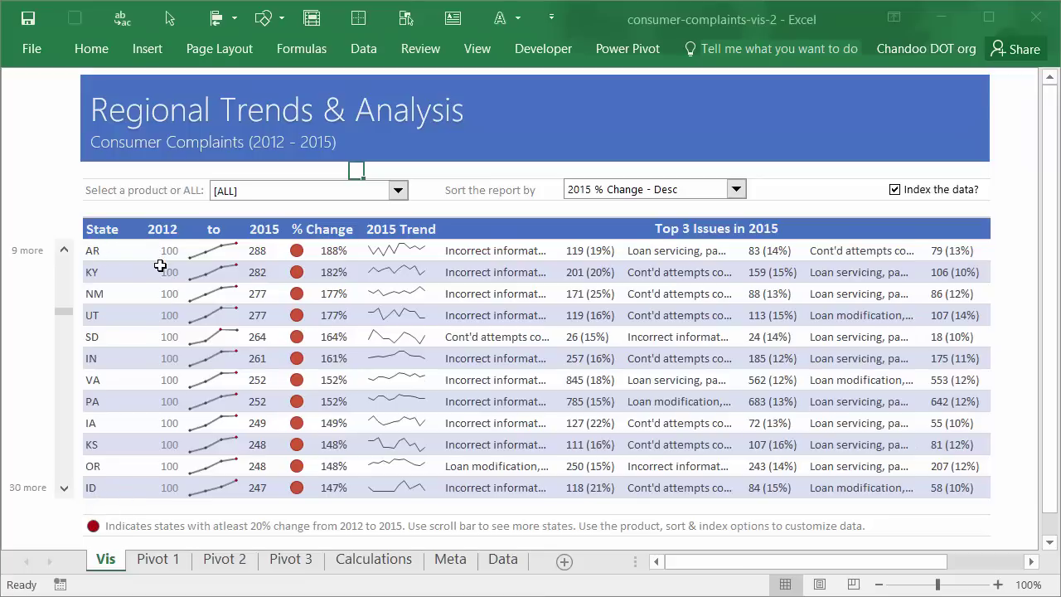
pyautogui.scroll(-2, 225, 377)
pyautogui.scroll(2, 209, 403)
pyautogui.click(388, 562)
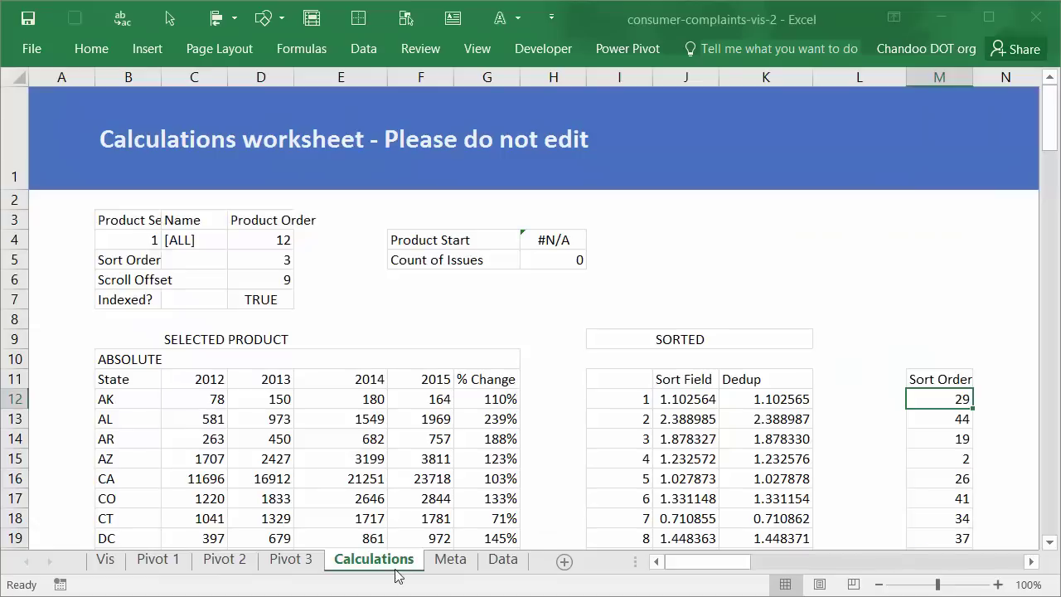
pyautogui.scroll(-2, 627, 313)
pyautogui.scroll(1, 387, 285)
pyautogui.click(214, 256)
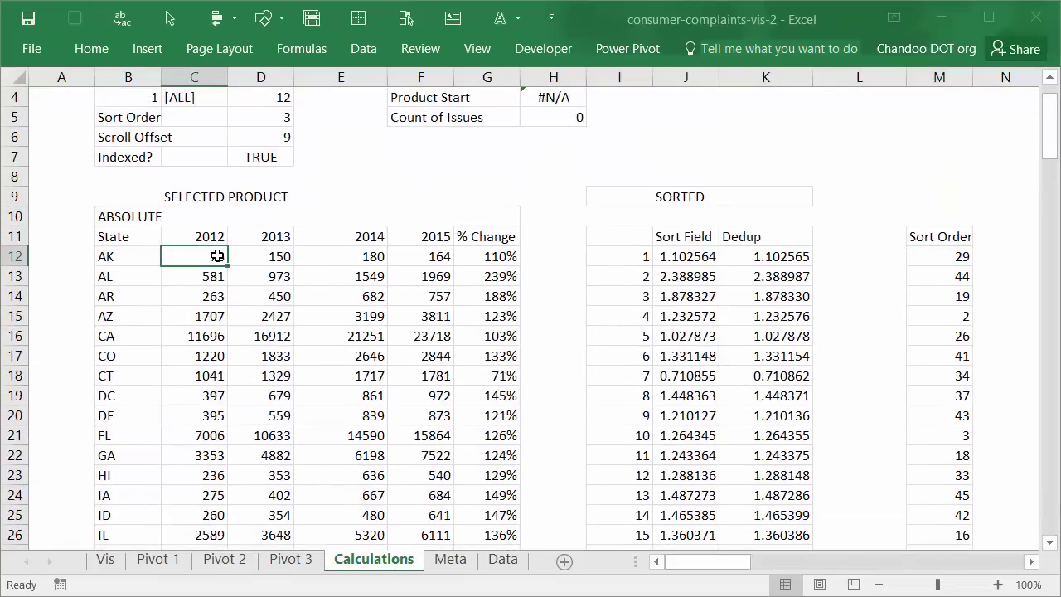
pyautogui.doubleClick(217, 256)
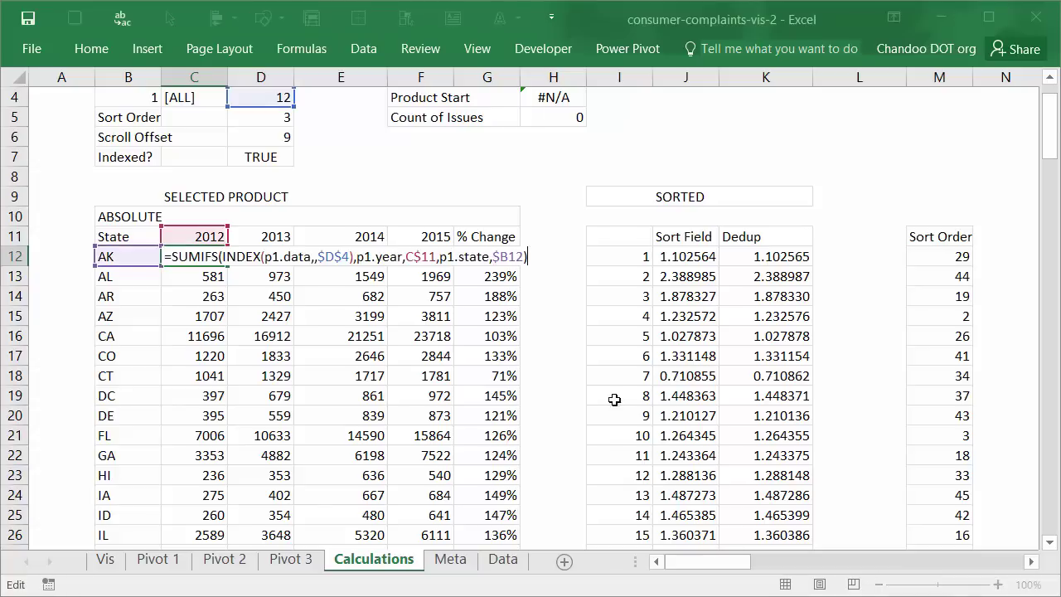
pyautogui.press('Escape')
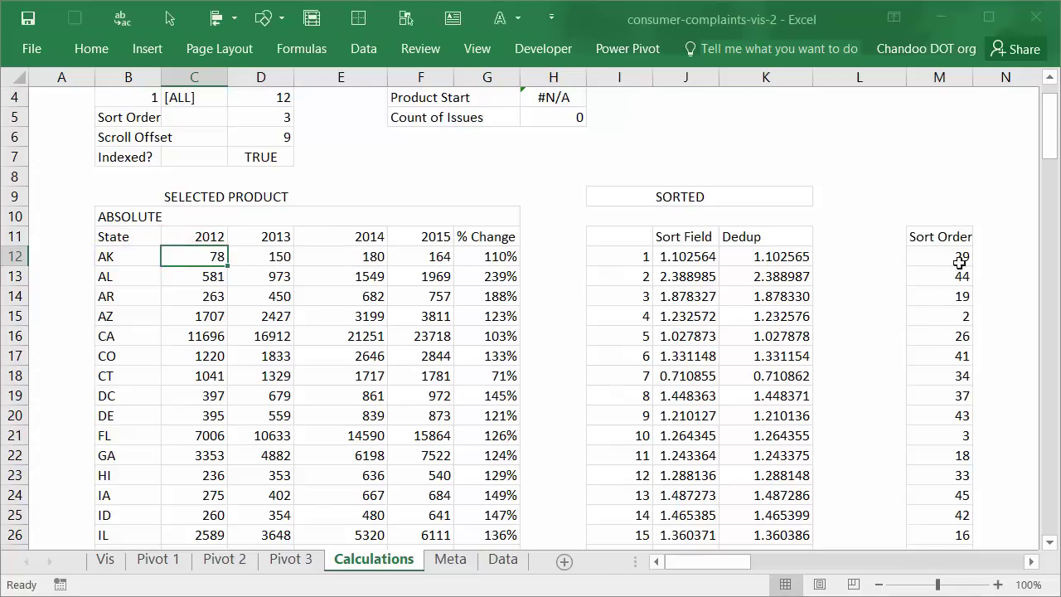
pyautogui.click(958, 260)
pyautogui.press('F2')
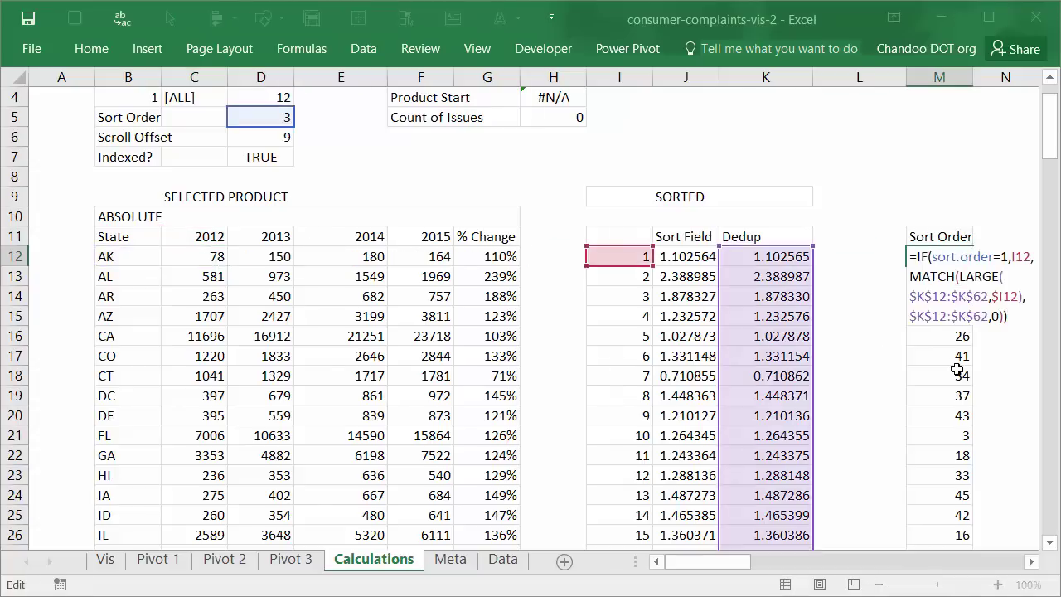
pyautogui.press('Escape')
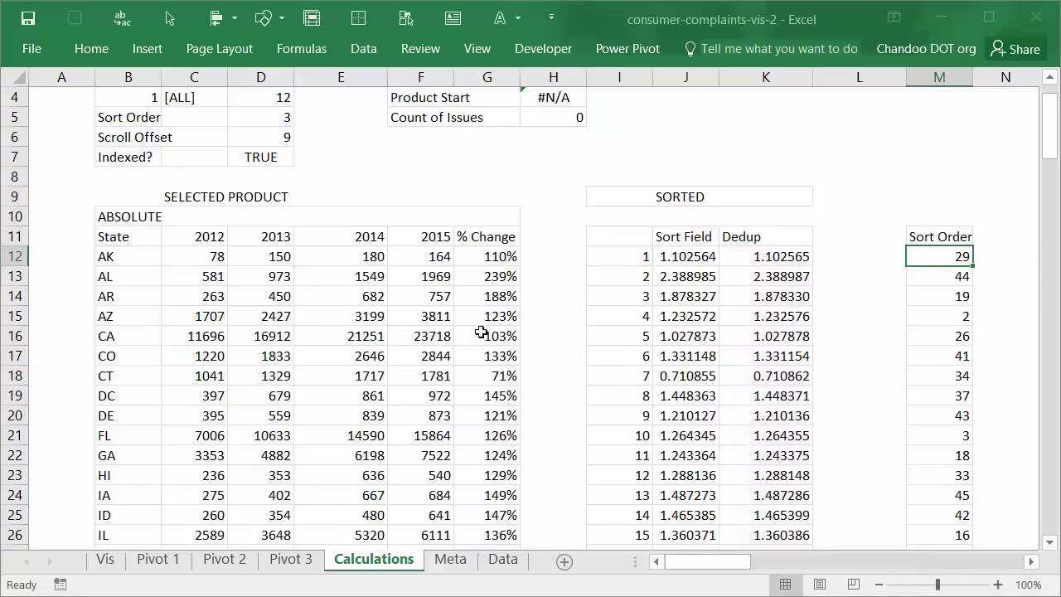
pyautogui.scroll(1, 481, 332)
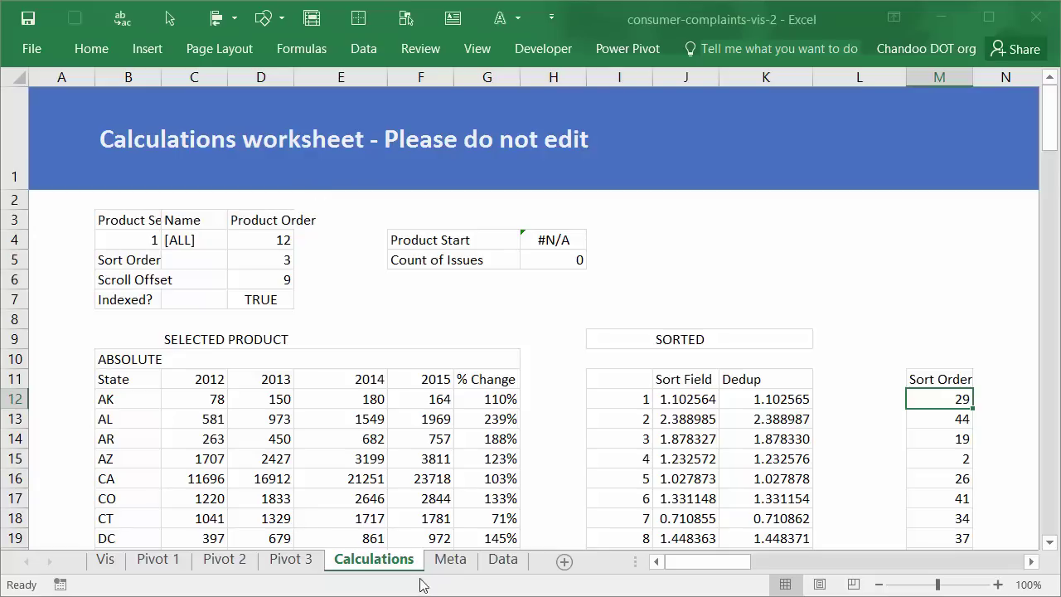
# Look through the Meta and Data sheets, then return to the Regional Trends dashboard.
pyautogui.click(448, 564)
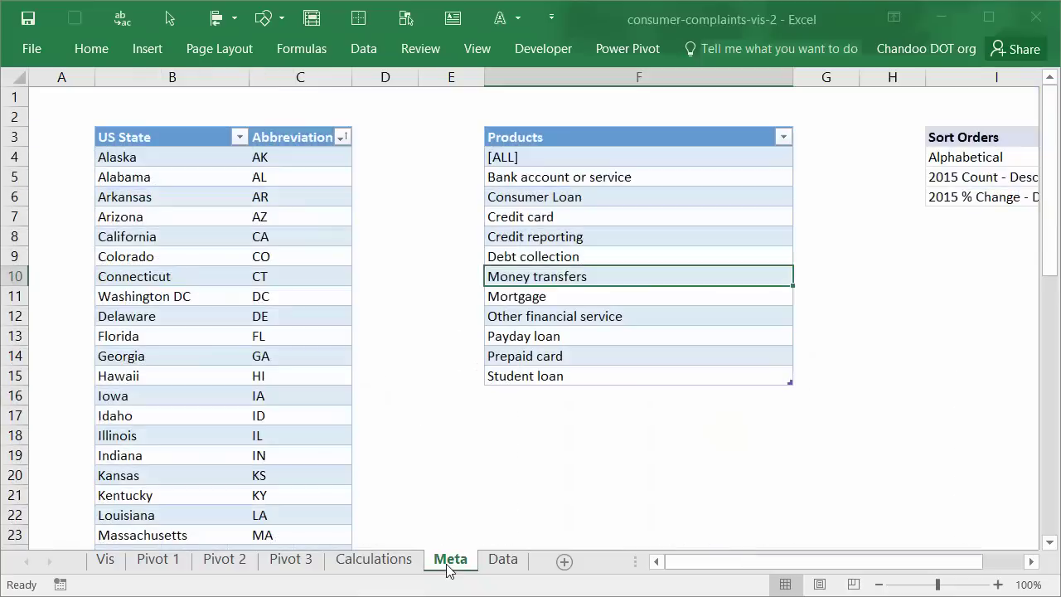
pyautogui.click(495, 562)
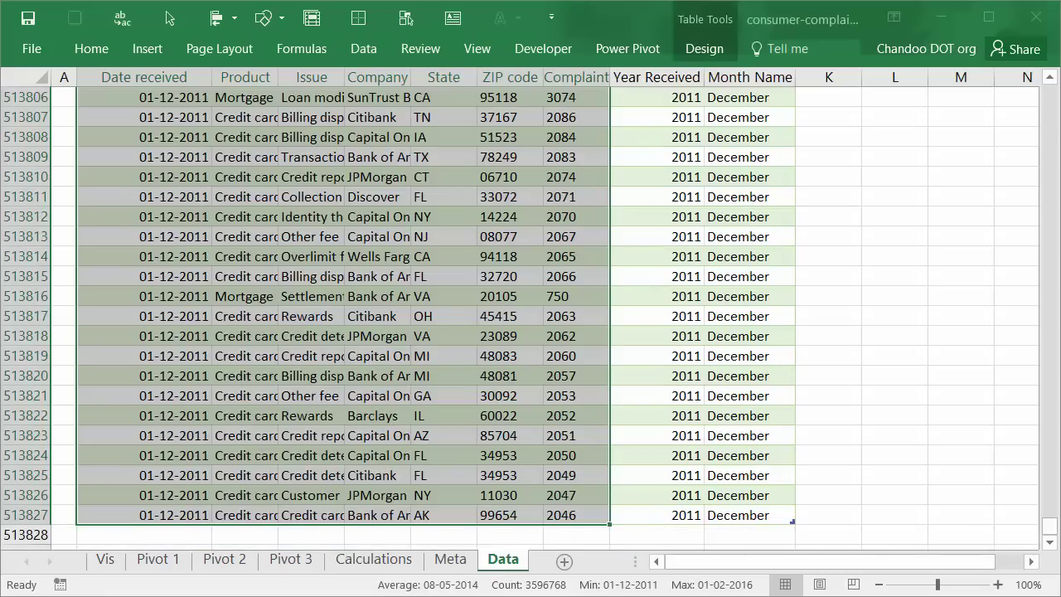
pyautogui.moveTo(1049, 529); pyautogui.dragTo(994, 83)
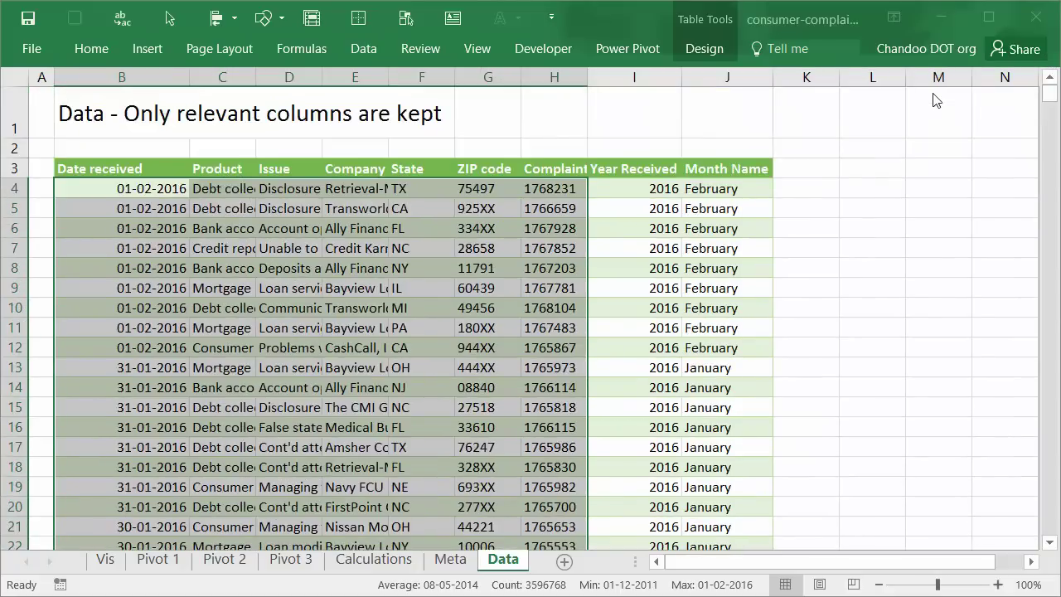
pyautogui.click(105, 567)
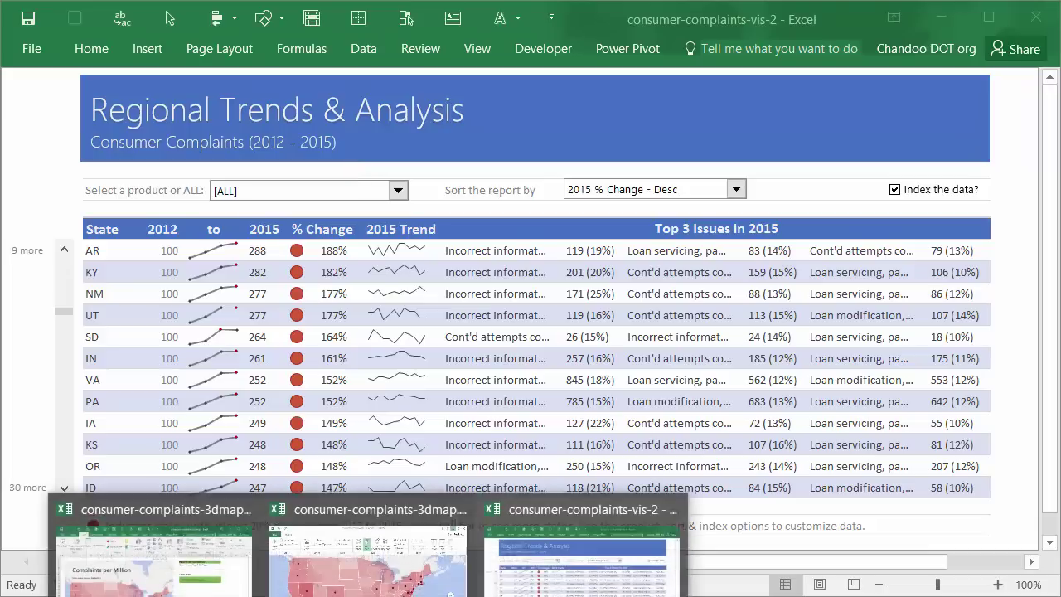
# Switch to the consumer-complaints-3dmap workbook window.
pyautogui.click(581, 547)
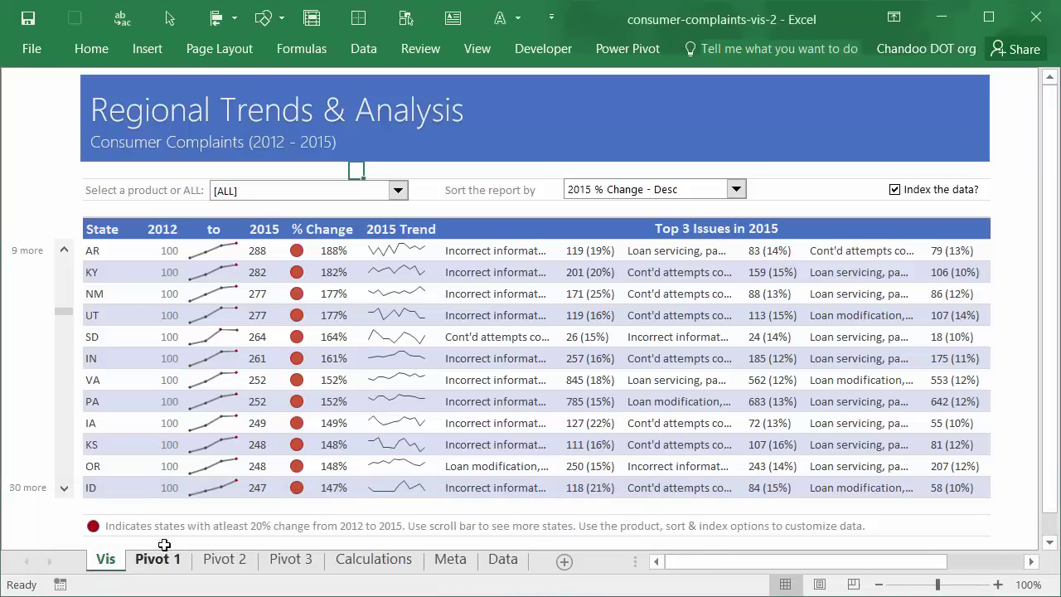
pyautogui.click(364, 592)
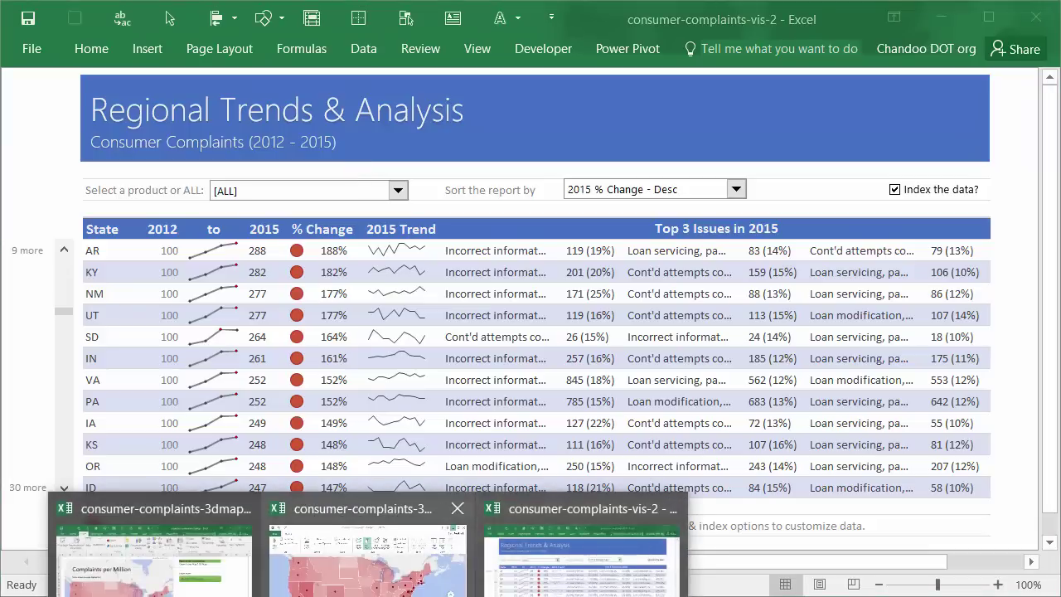
pyautogui.click(367, 556)
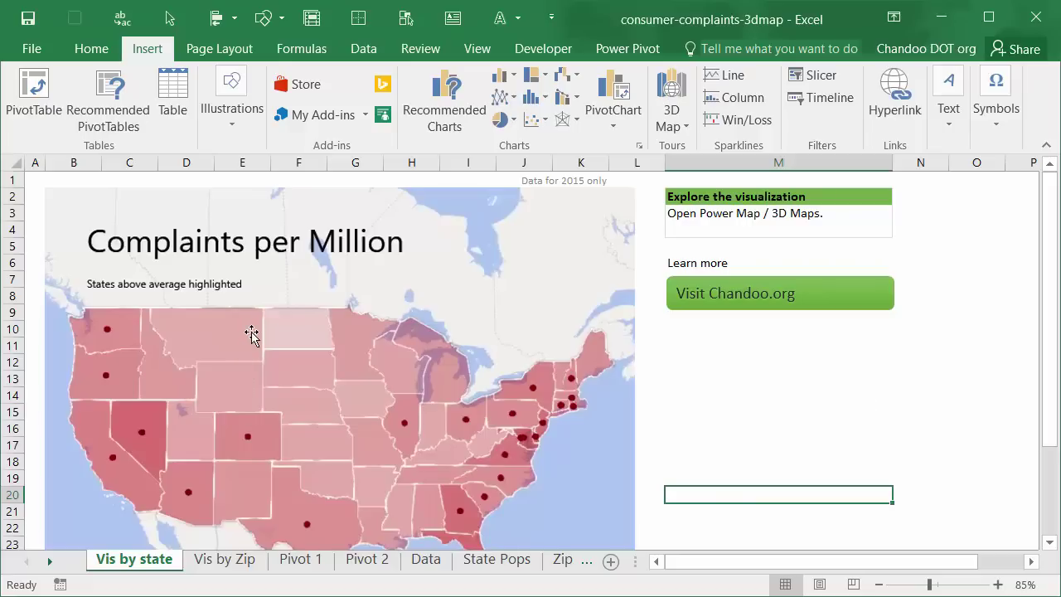
pyautogui.scroll(-1, 731, 383)
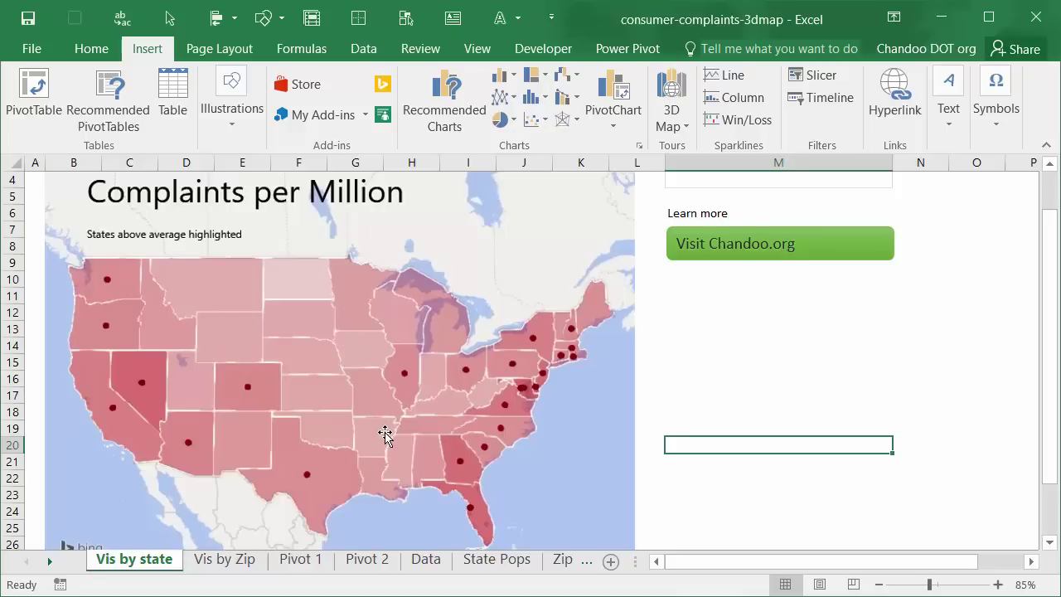
# View the Vis by Zip sheet, return to Vis by state, then switch to the 3D Maps window.
pyautogui.click(225, 560)
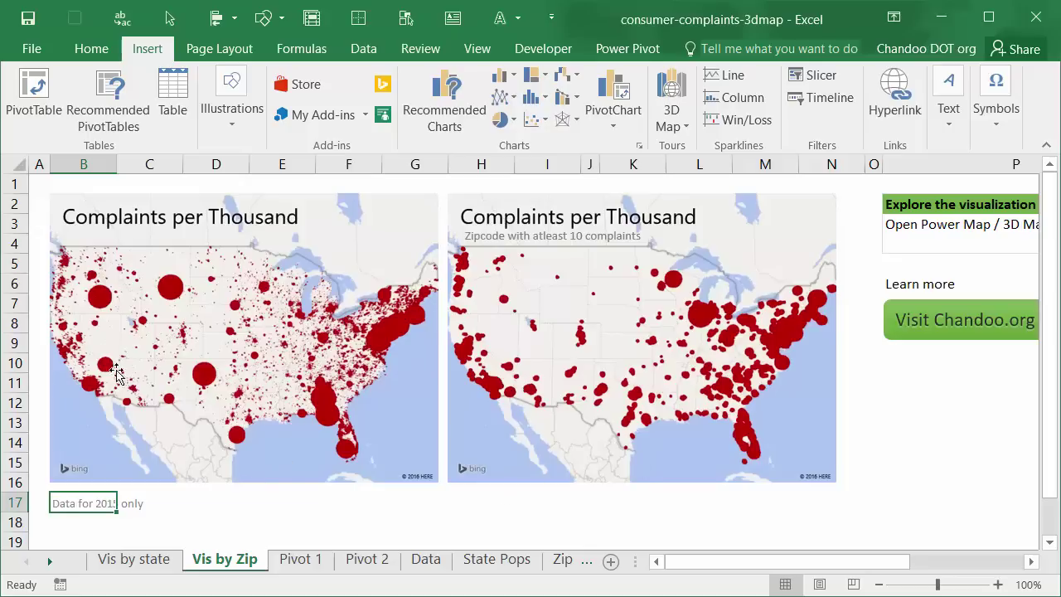
pyautogui.click(118, 560)
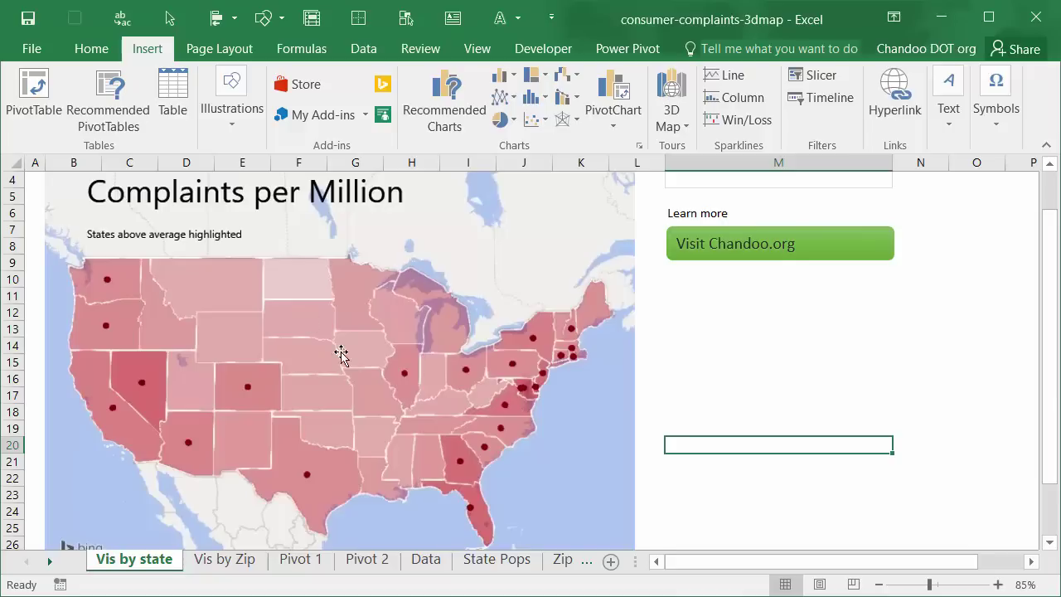
pyautogui.moveTo(365, 596)
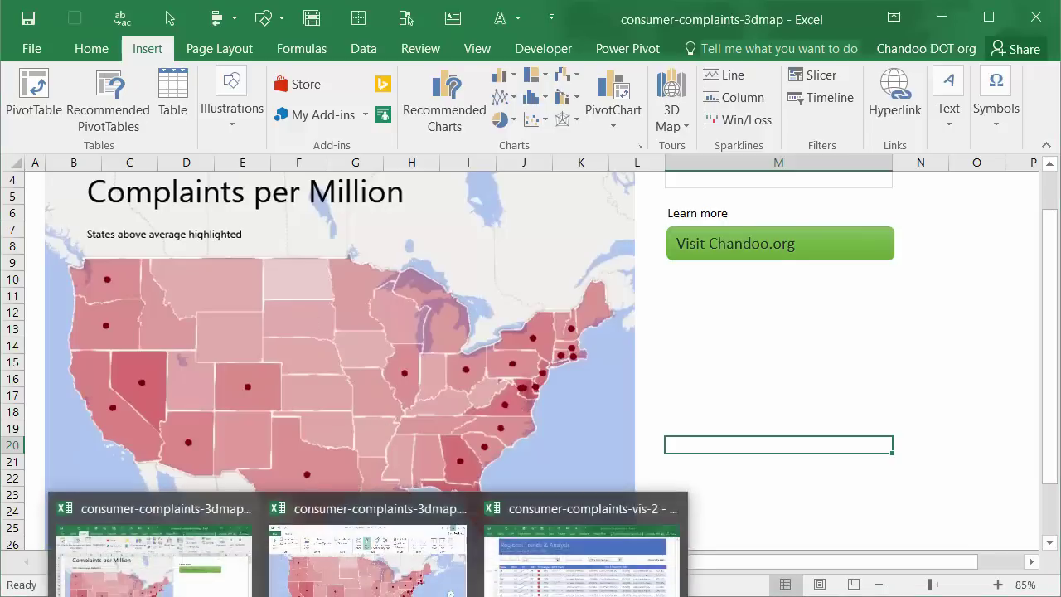
pyautogui.click(352, 561)
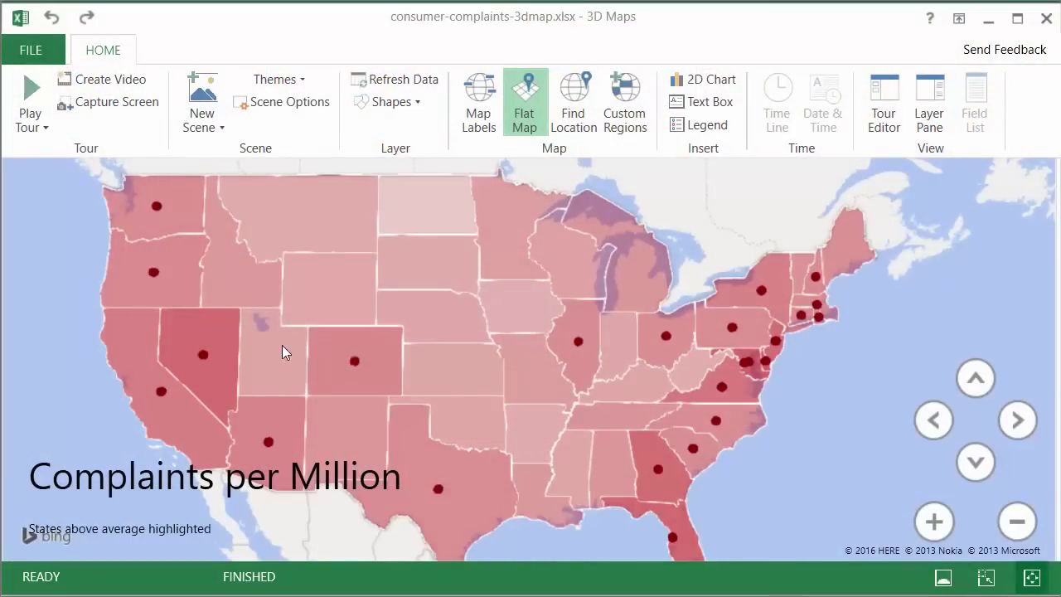
pyautogui.moveTo(223, 273)
pyautogui.moveTo(211, 335)
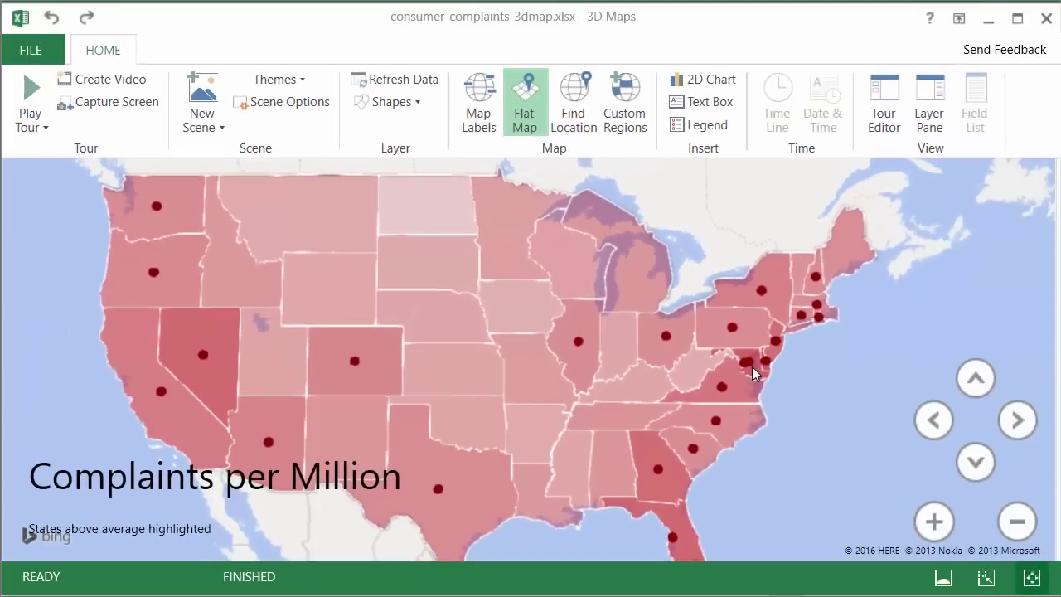
pyautogui.moveTo(934, 290)
pyautogui.moveTo(776, 302)
pyautogui.moveTo(645, 353)
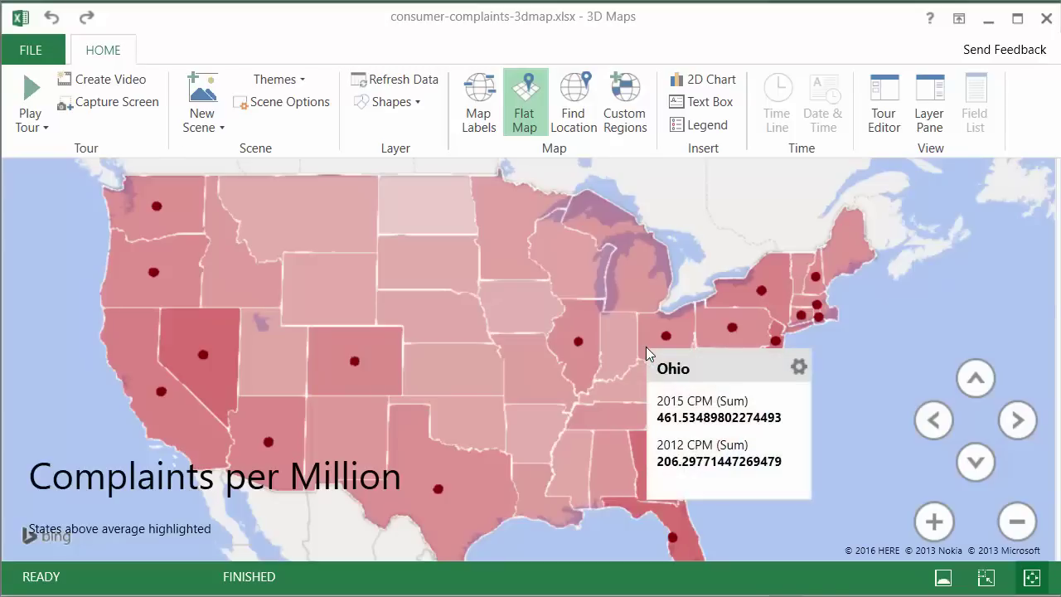
pyautogui.moveTo(363, 298)
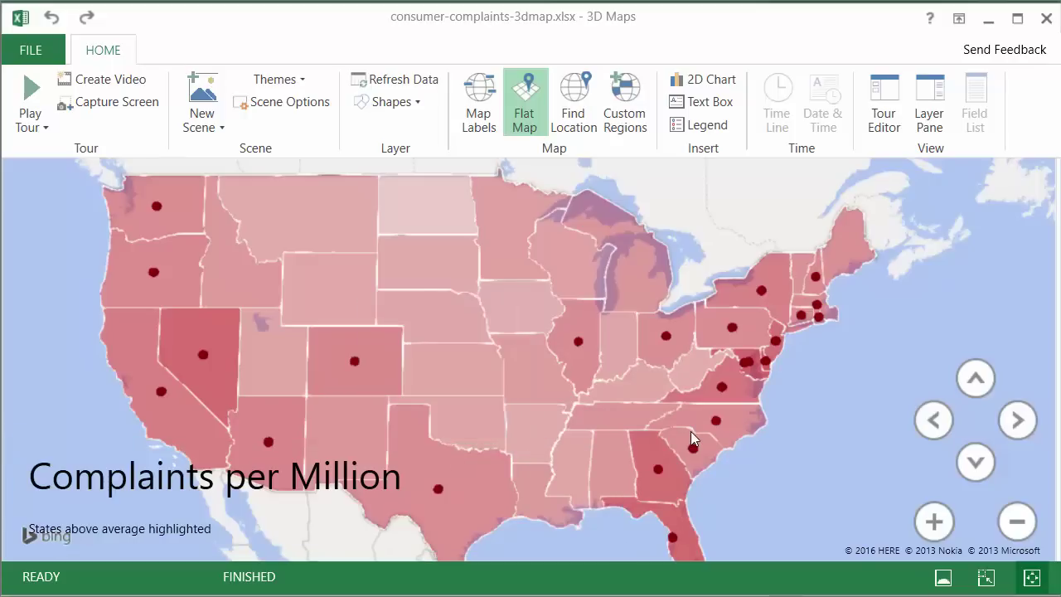
# Pan to Alaska, zoom out, switch to the globe view and rotate it onto the United States.
pyautogui.moveTo(58, 239); pyautogui.dragTo(415, 539)
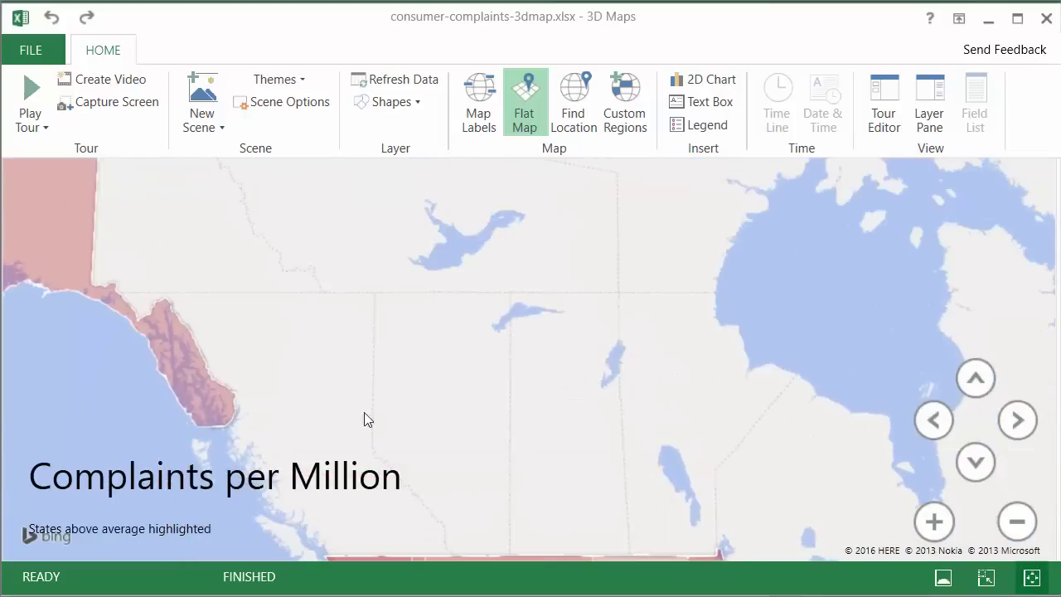
pyautogui.moveTo(457, 483); pyautogui.dragTo(615, 498)
pyautogui.moveTo(393, 343); pyautogui.dragTo(757, 422)
pyautogui.scroll(-3, 644, 341)
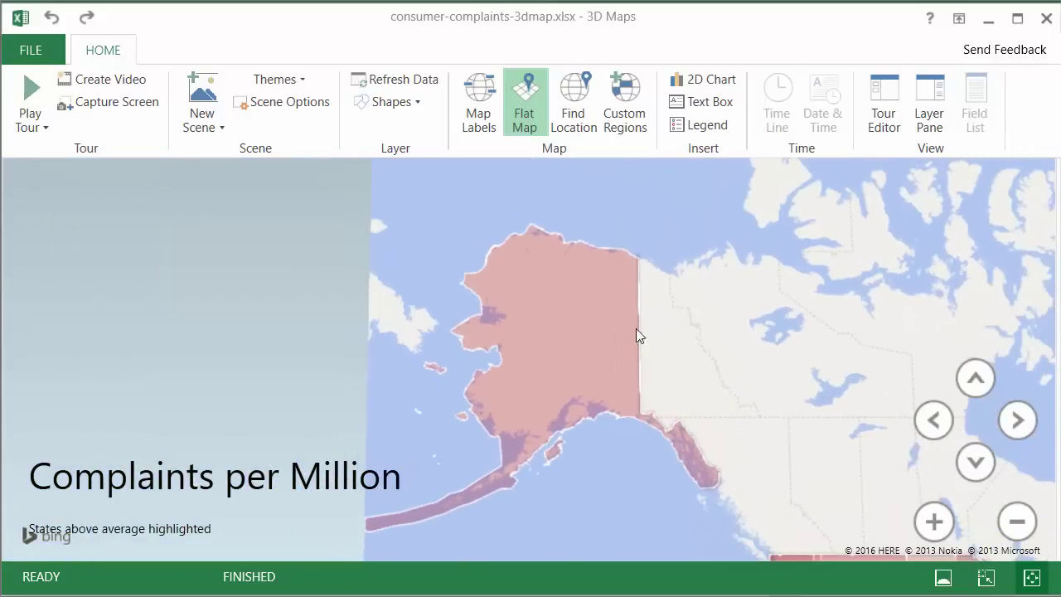
pyautogui.click(519, 111)
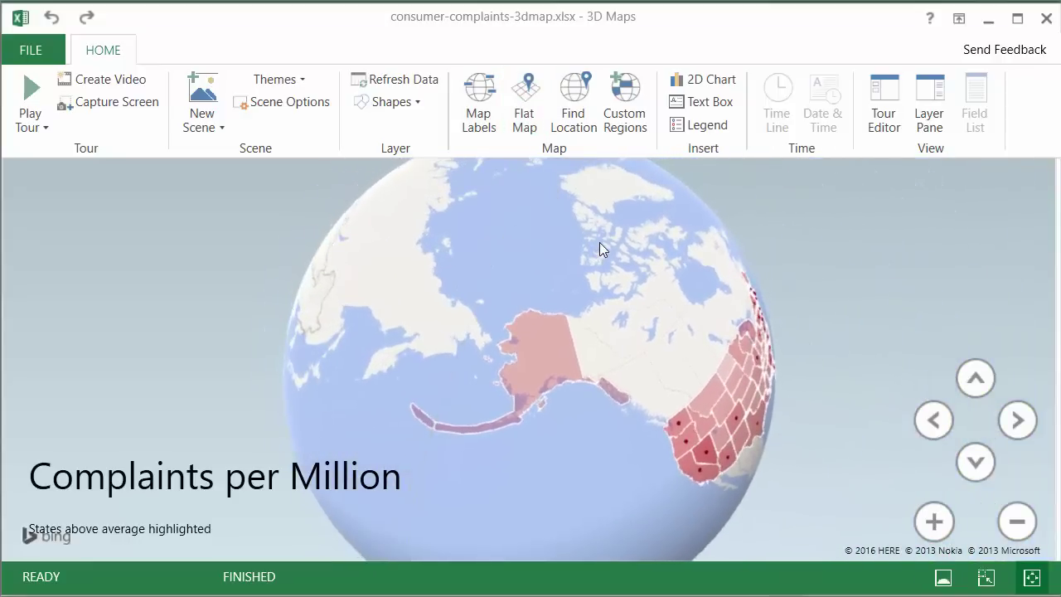
pyautogui.moveTo(634, 364); pyautogui.dragTo(444, 212)
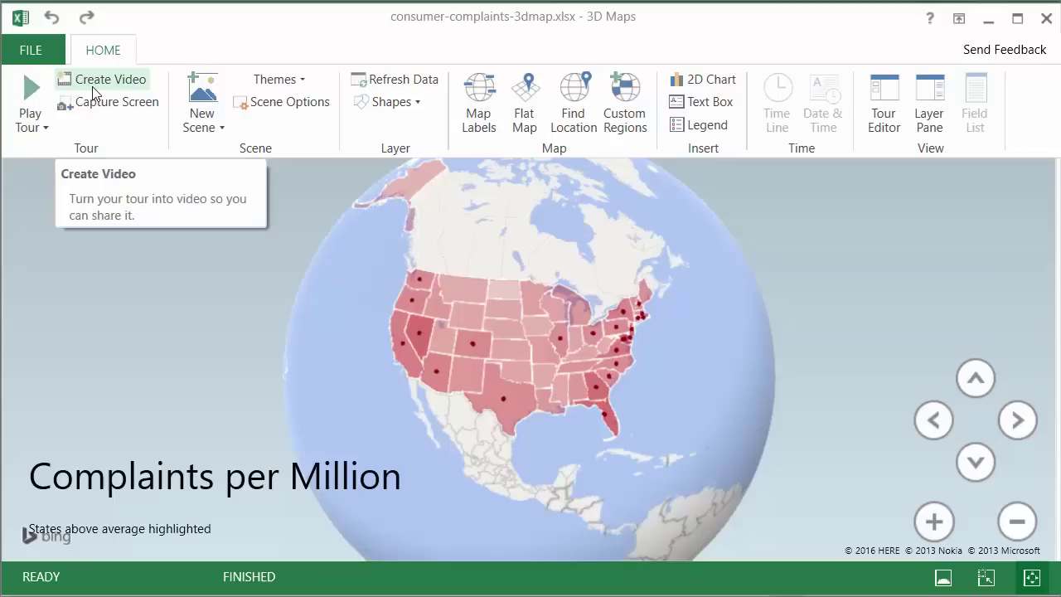
# Switch the globe back to a flat map and read the data cards of two states.
pyautogui.click(519, 130)
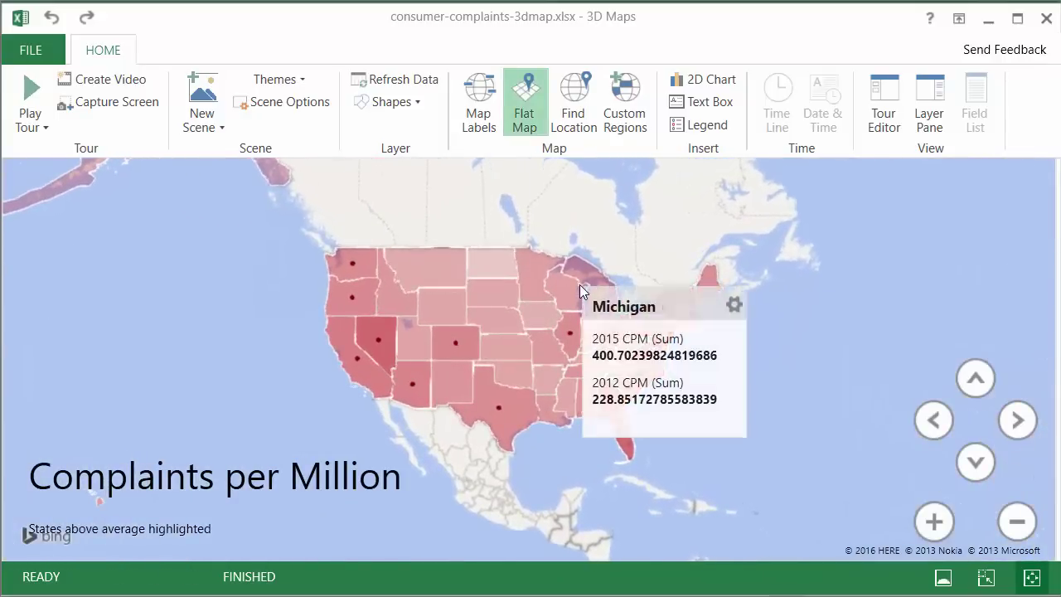
pyautogui.moveTo(486, 291)
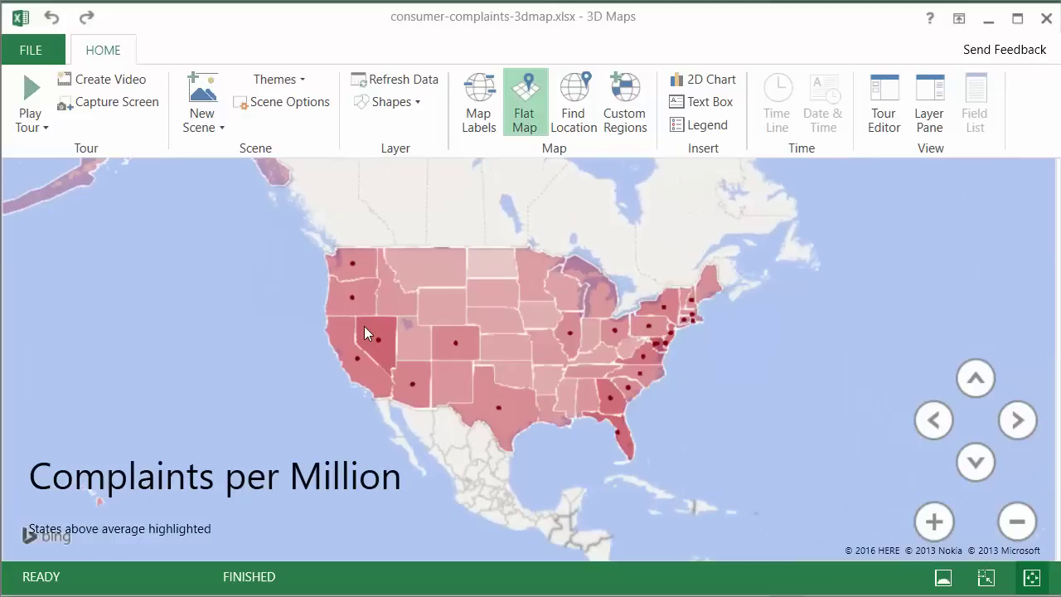
pyautogui.moveTo(364, 327)
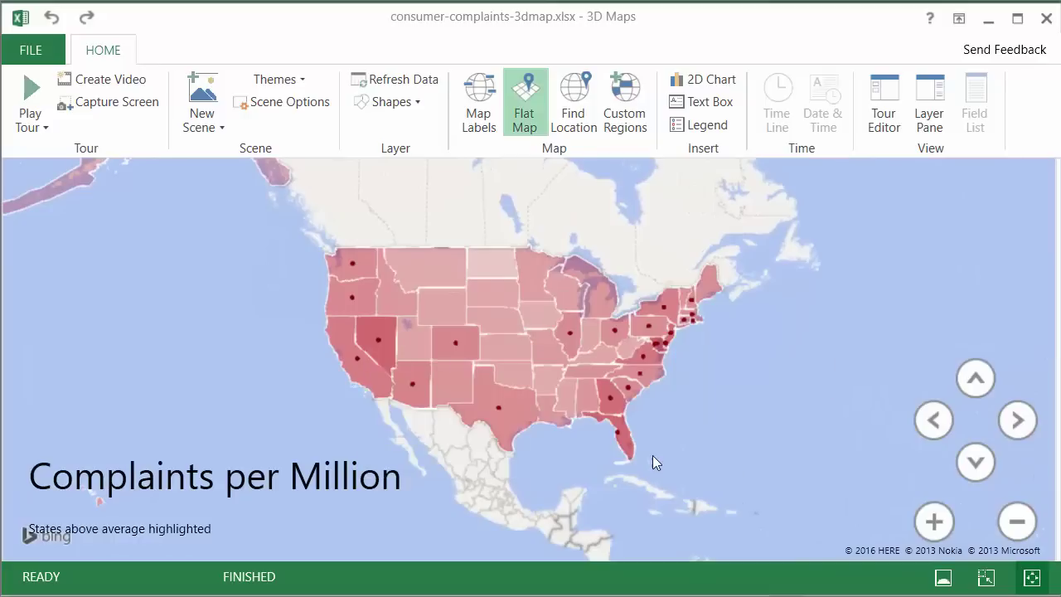